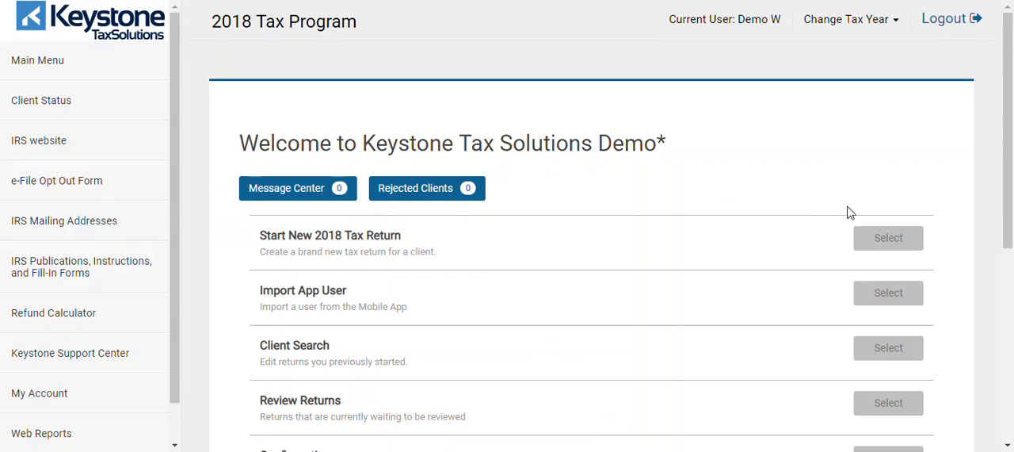
Step: Start a new 2018 tax return without a taxpayer profile, entering and confirming the client's Social Security number and acknowledging the consent reminder
click(869, 243)
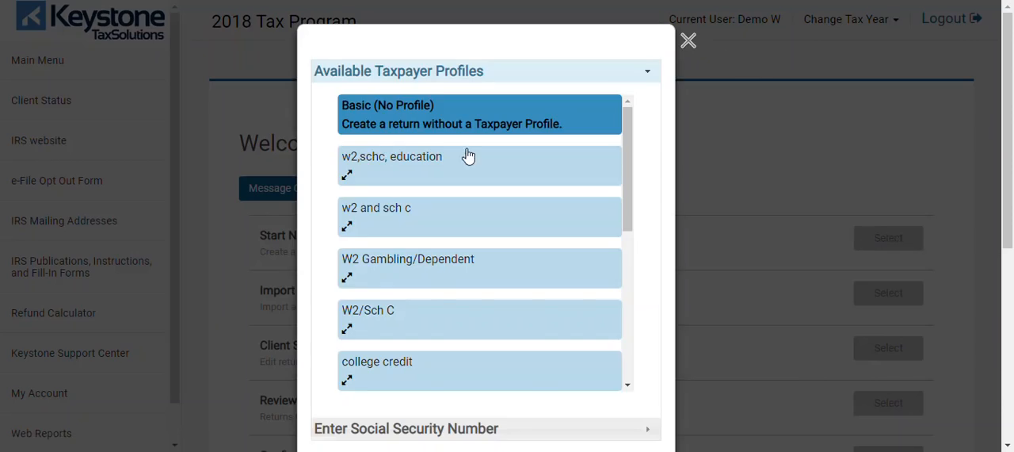
drag(631, 139, 646, 338)
click(577, 433)
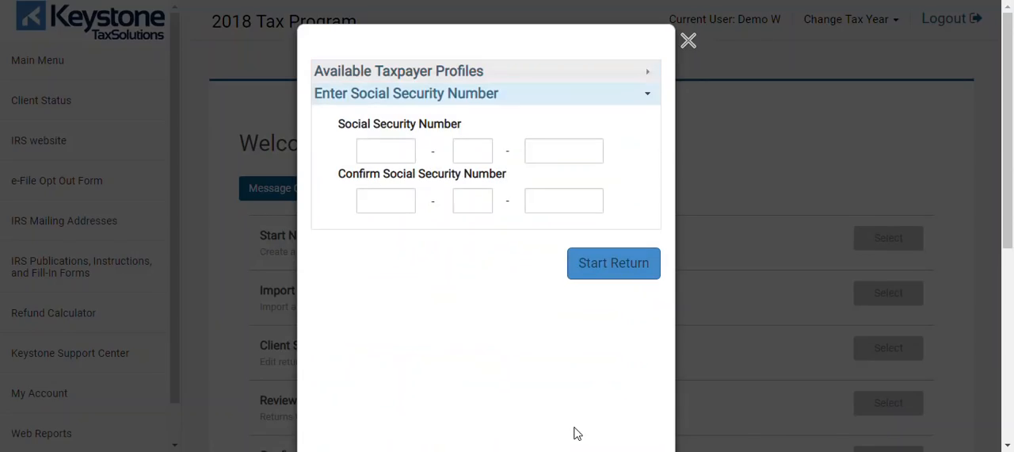
click(386, 156)
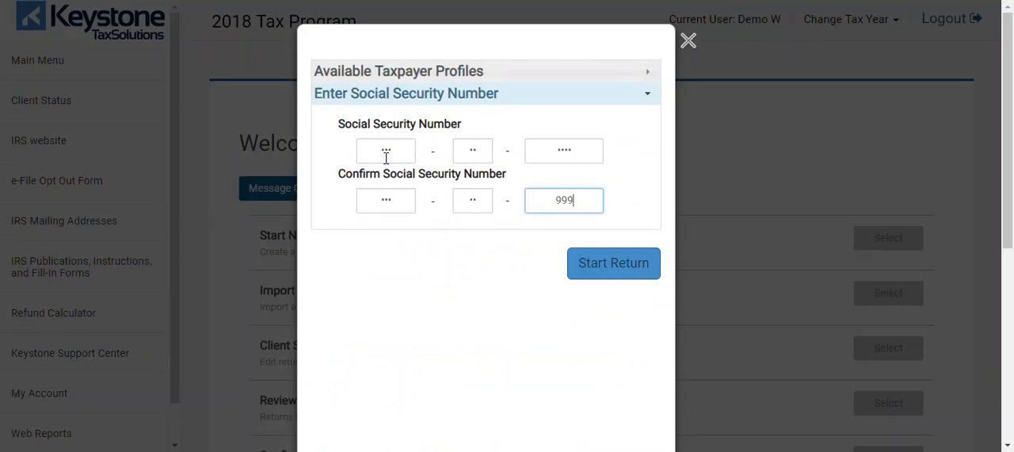
click(596, 270)
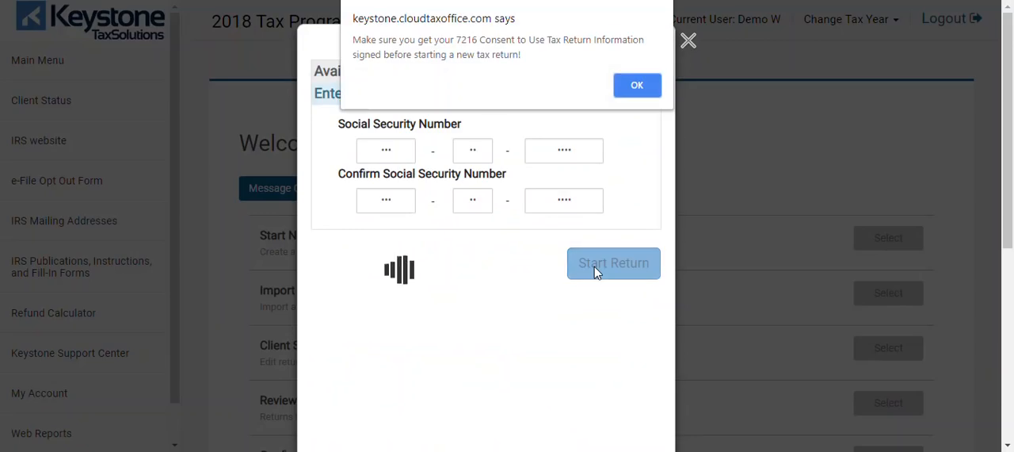
click(628, 85)
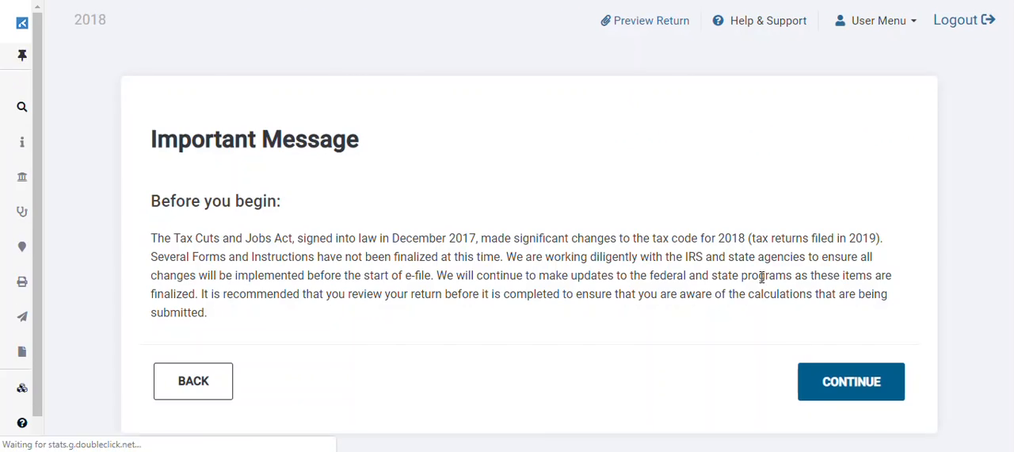
Step: Continue past the important message, keep the navigation menu expanded, and submit Head of Household as the filing status
click(834, 385)
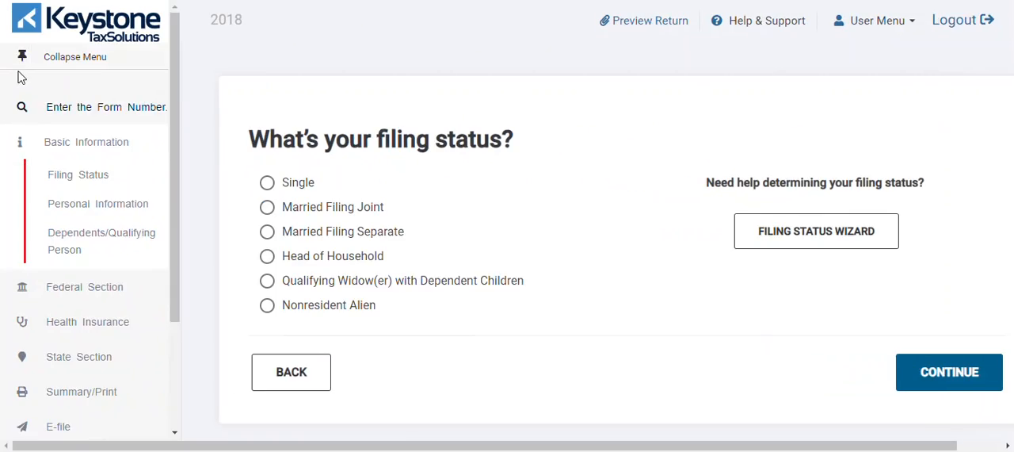
click(22, 62)
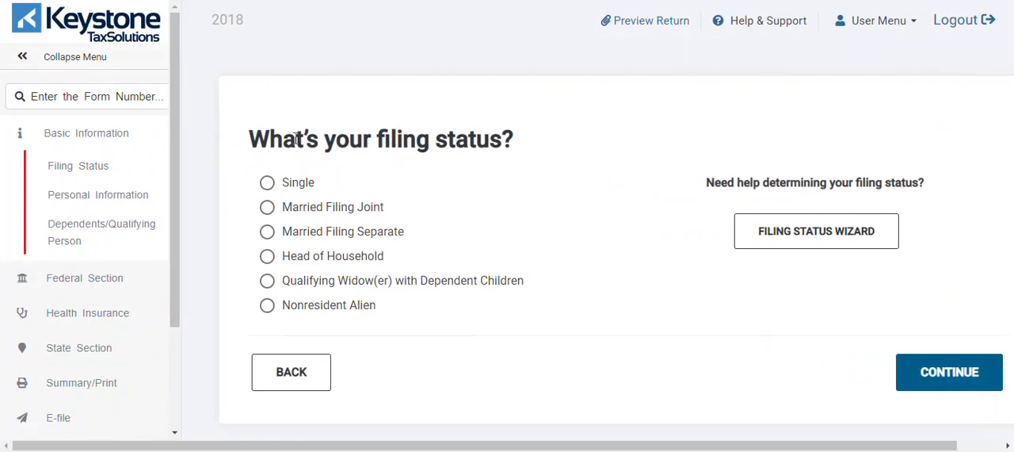
click(268, 258)
click(926, 370)
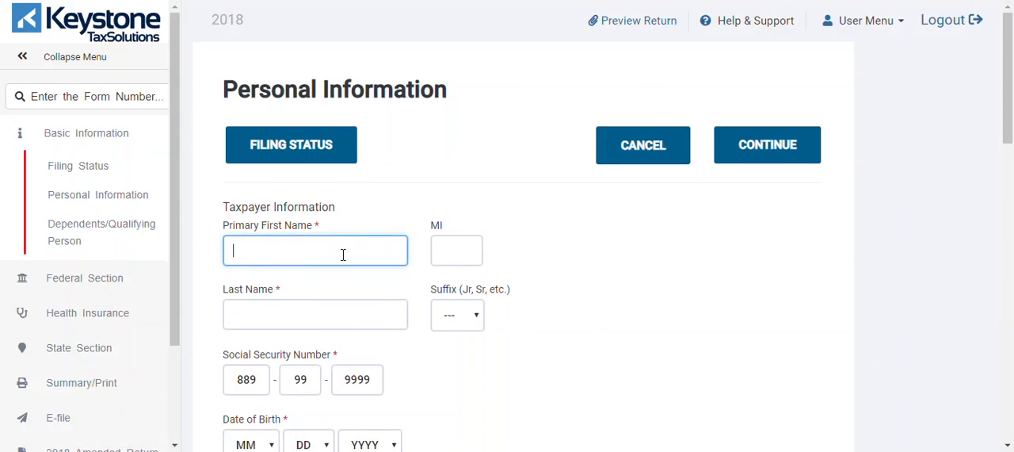
Step: Enter the taxpayer's first name, last name and date of birth in the personal information form
key(Tab)
key(Tab)
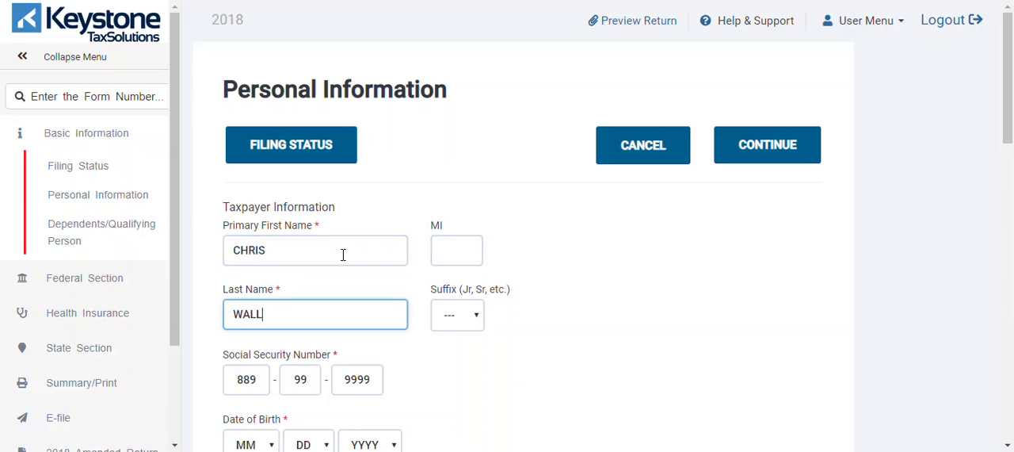
scroll(1010, 179, down, 2)
click(269, 272)
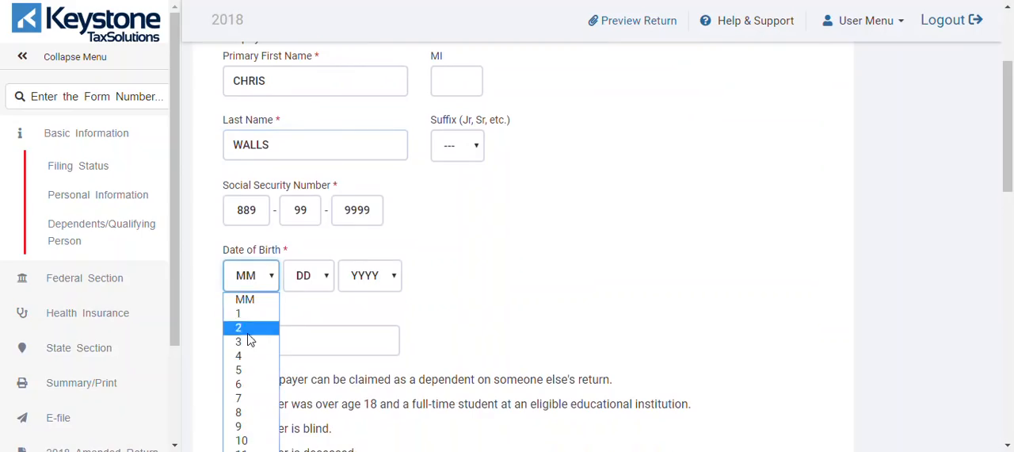
click(246, 341)
click(306, 281)
click(298, 185)
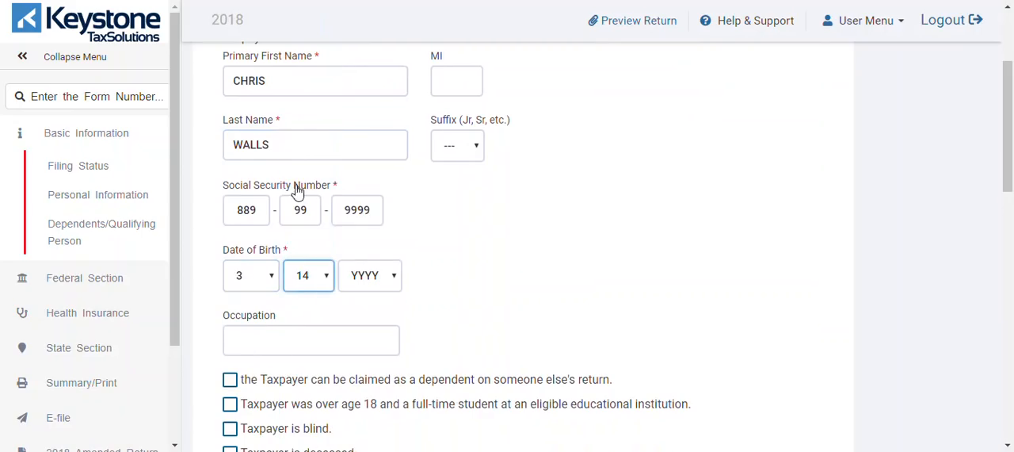
click(362, 279)
text(1889)
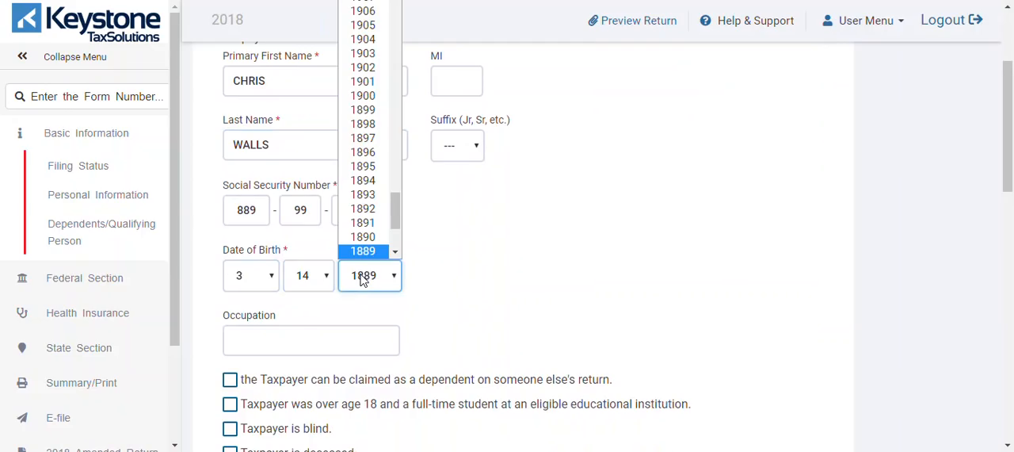
text(1989)
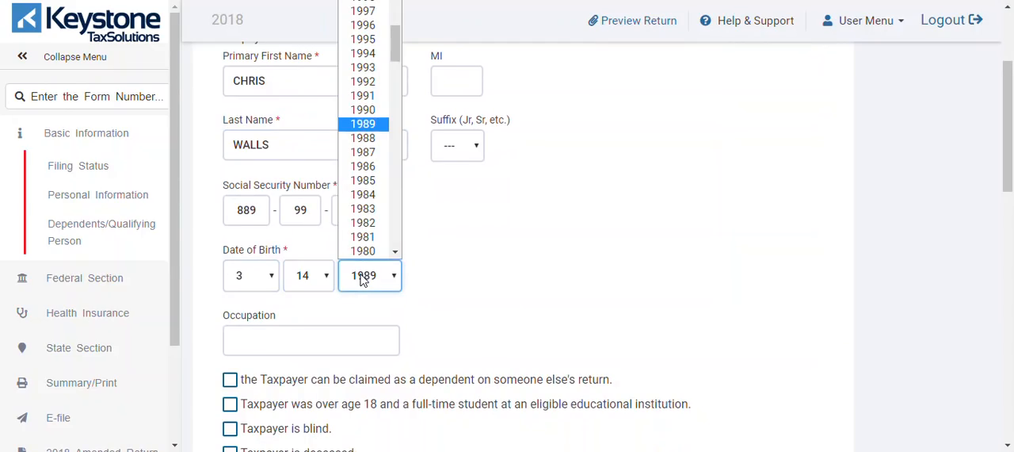
click(354, 127)
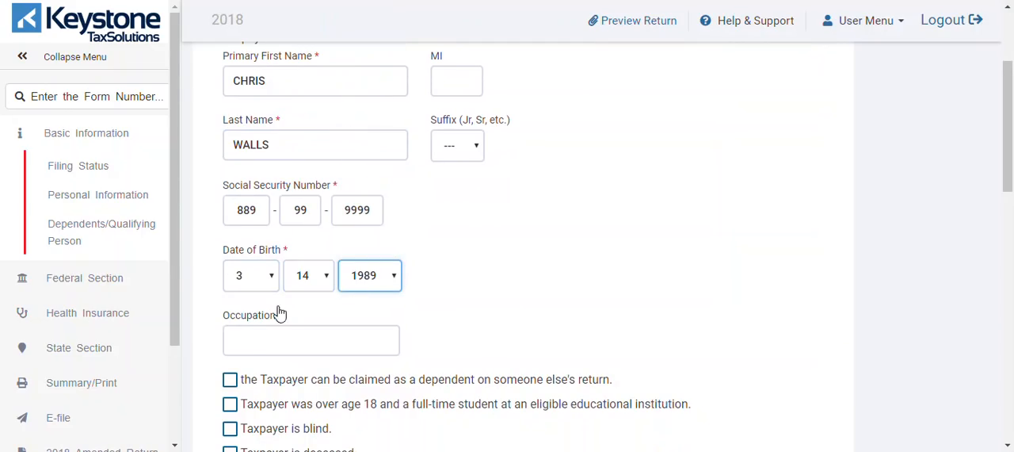
Step: Enter the taxpayer's street address and ZIP code, leaving the apartment blank
drag(1009, 160, 1013, 247)
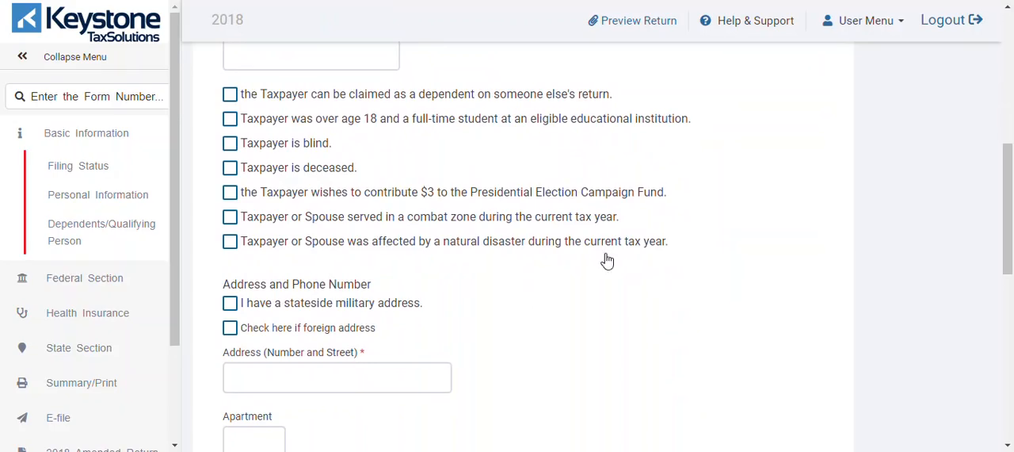
click(362, 387)
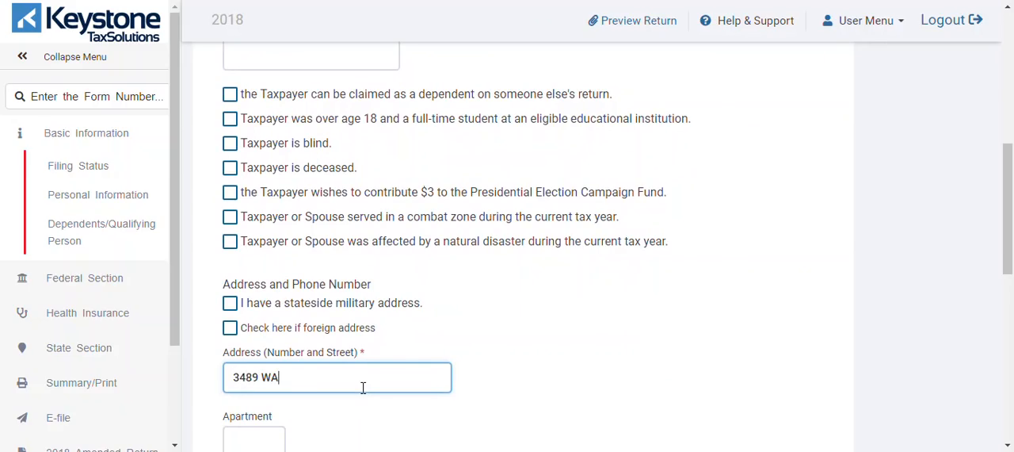
key(Tab)
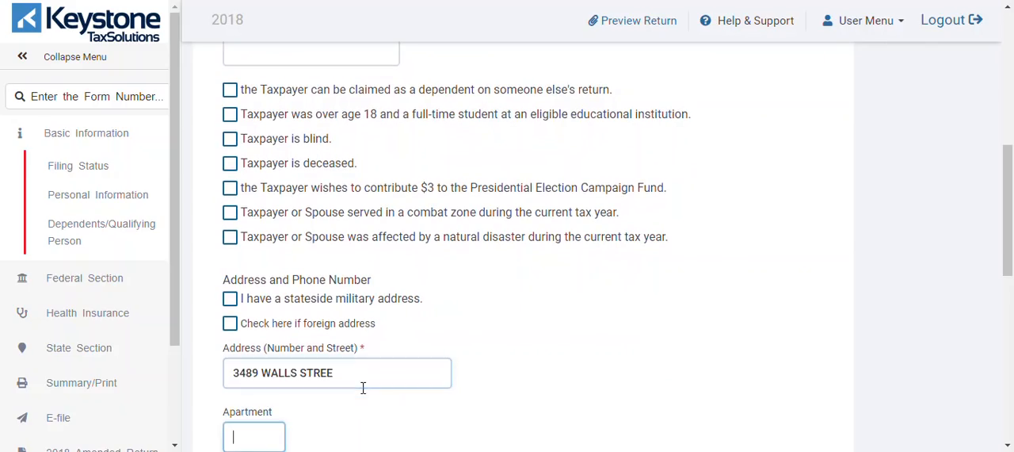
key(Tab)
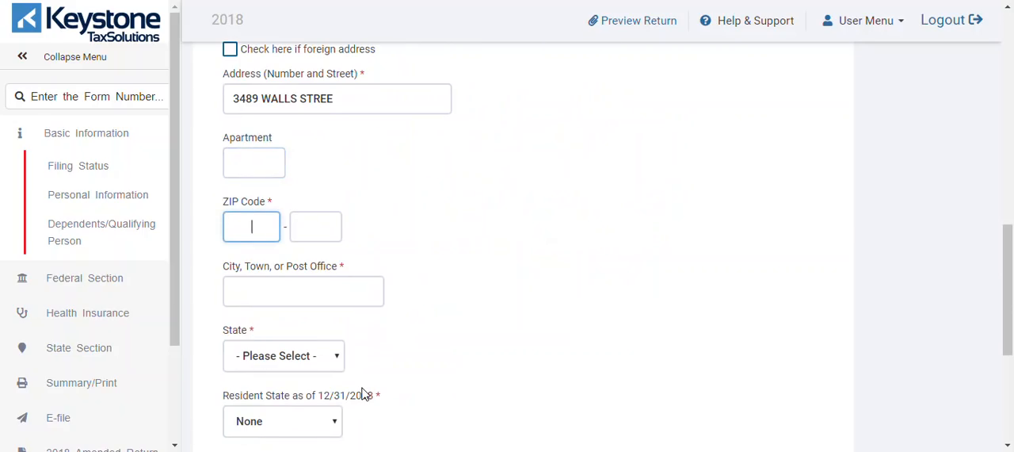
text(38122)
key(Tab)
scroll(1010, 333, down, 3)
Step: Fill in the taxpayer's daytime and secondary telephone numbers and submit the personal information
click(260, 279)
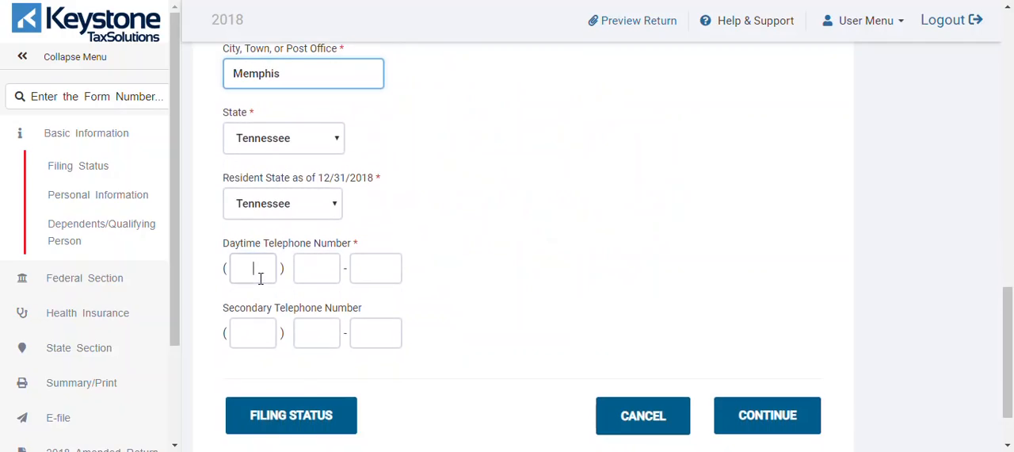
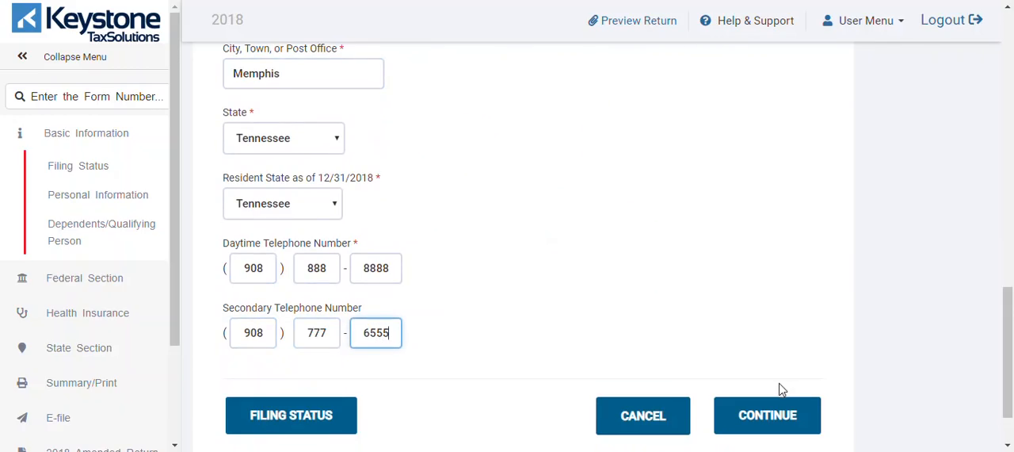
click(749, 413)
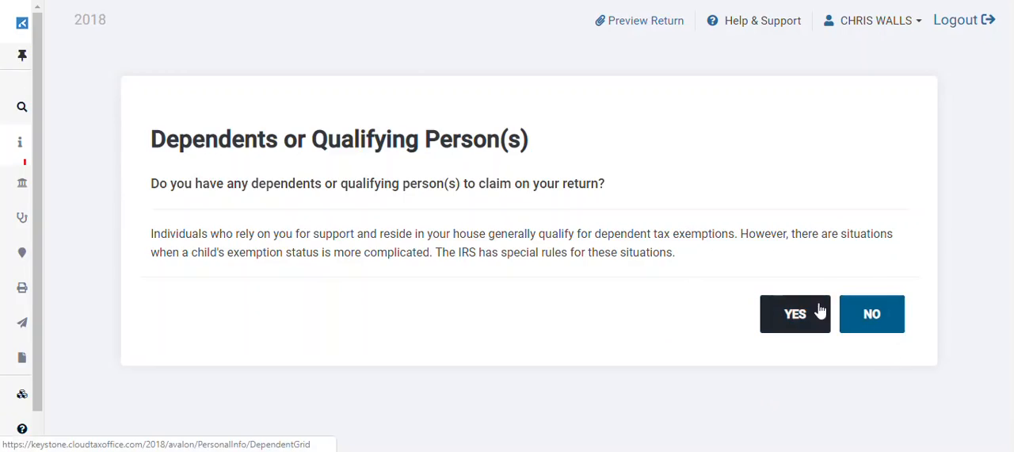
Step: Answer Yes to having dependents to claim and keep the navigation menu expanded on the dependent form
click(791, 310)
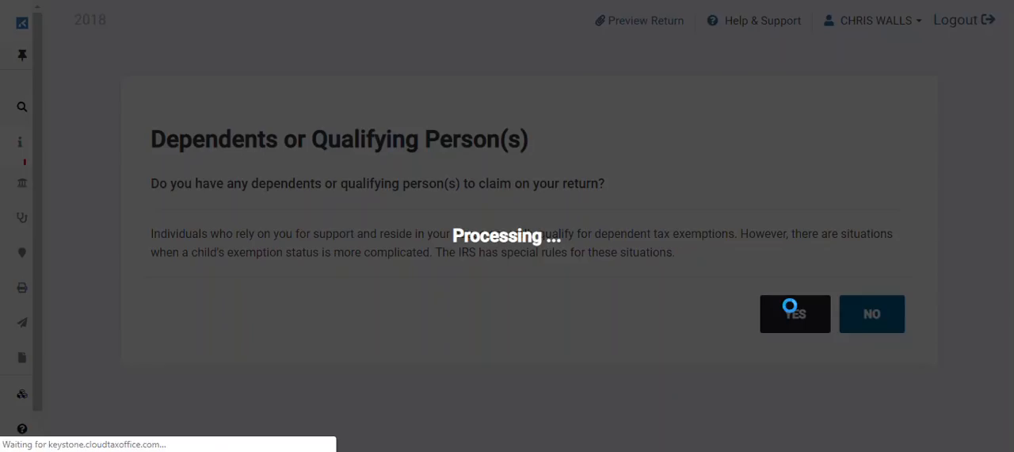
mouse_move(4, 151)
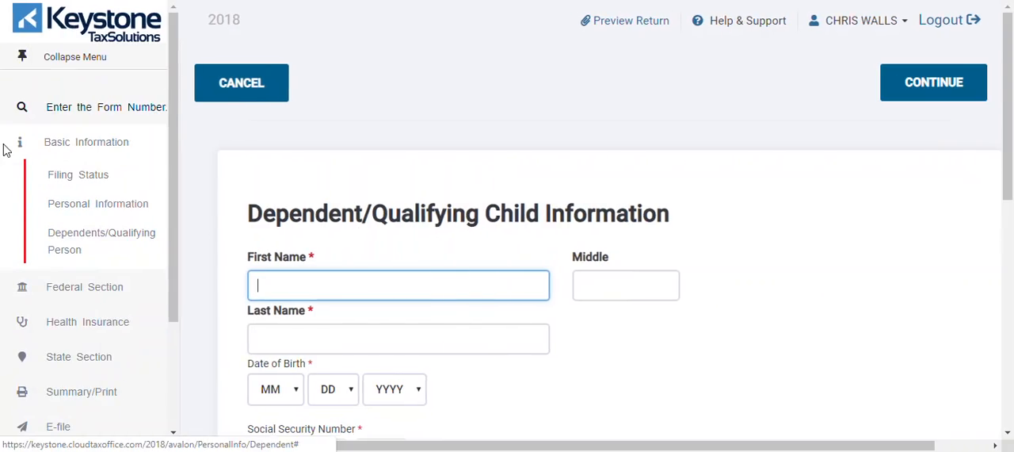
click(21, 57)
Step: Enter the dependent's first and last name, leaving the middle name blank
click(281, 283)
key(Tab)
key(Tab)
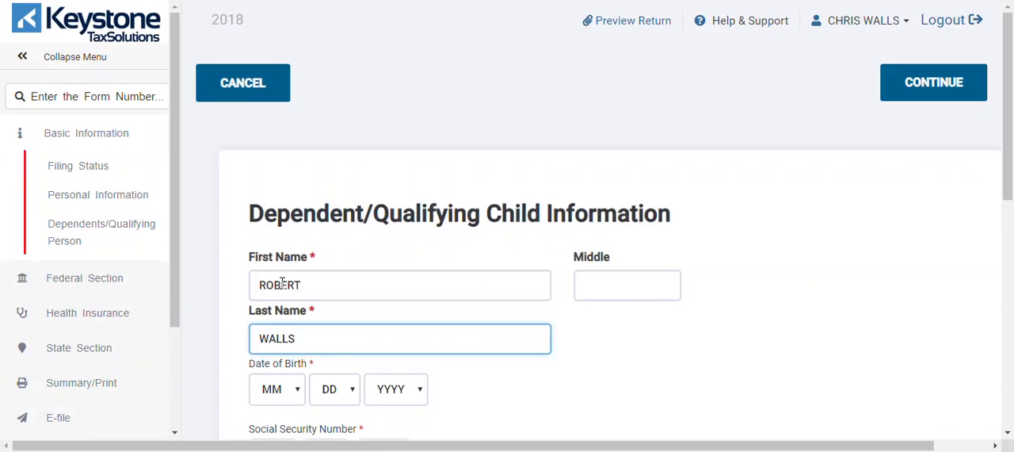
Step: Set the month, day and year of the dependent's date of birth
drag(1008, 178, 1011, 251)
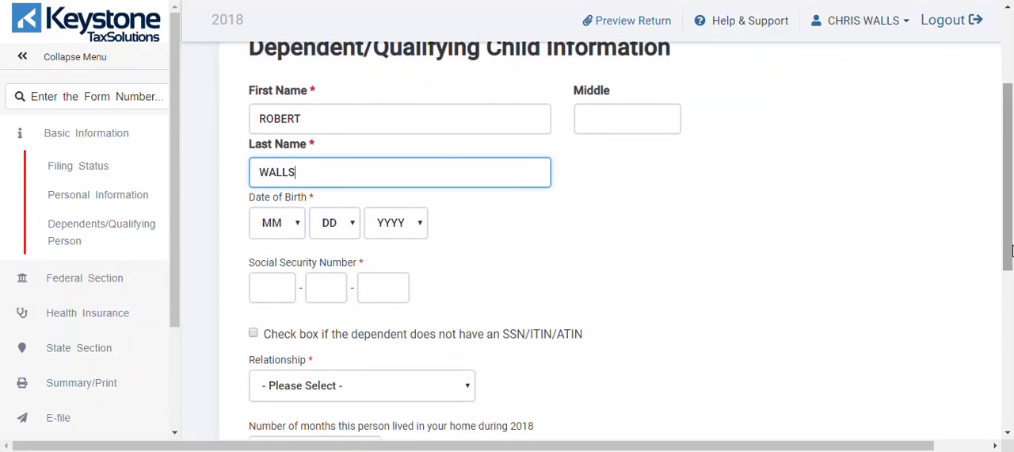
click(300, 227)
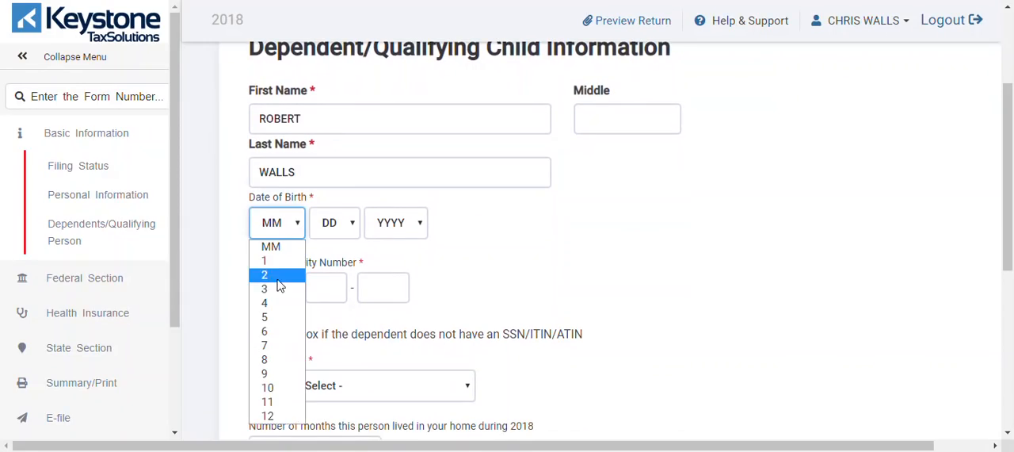
click(274, 289)
click(328, 222)
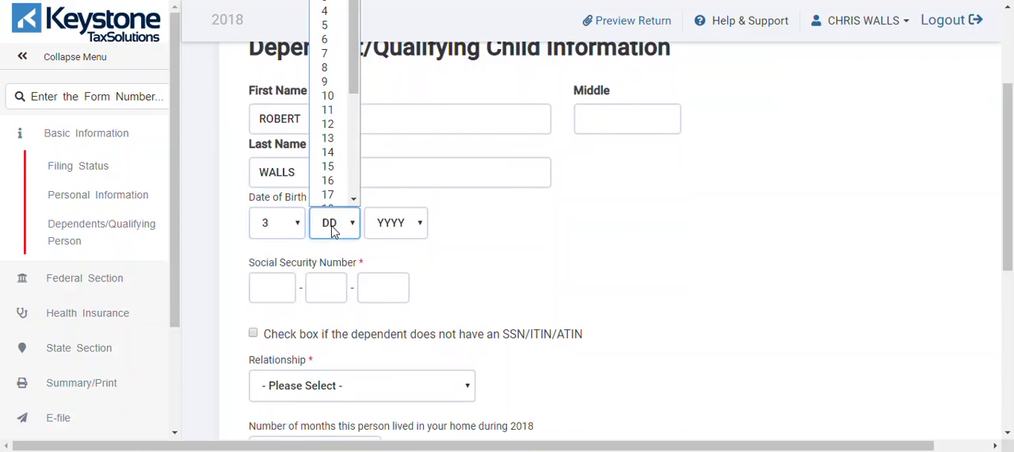
click(331, 200)
click(397, 228)
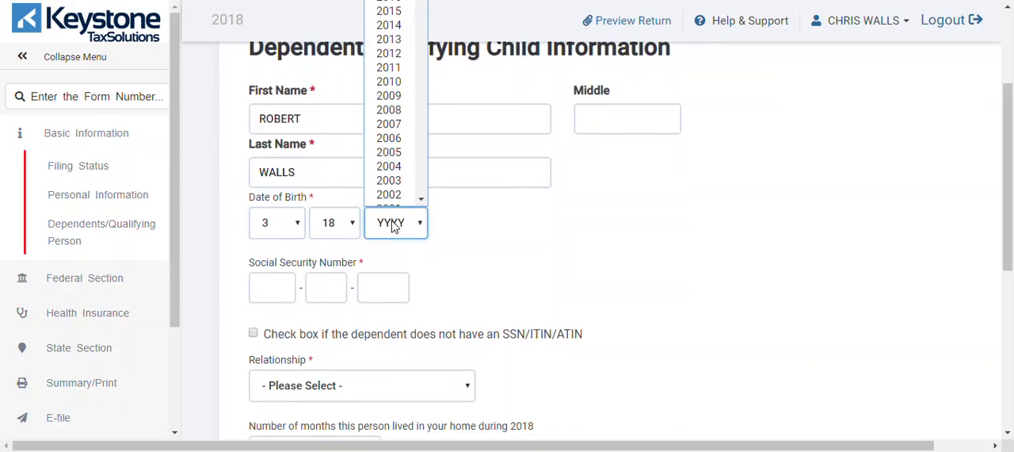
click(387, 44)
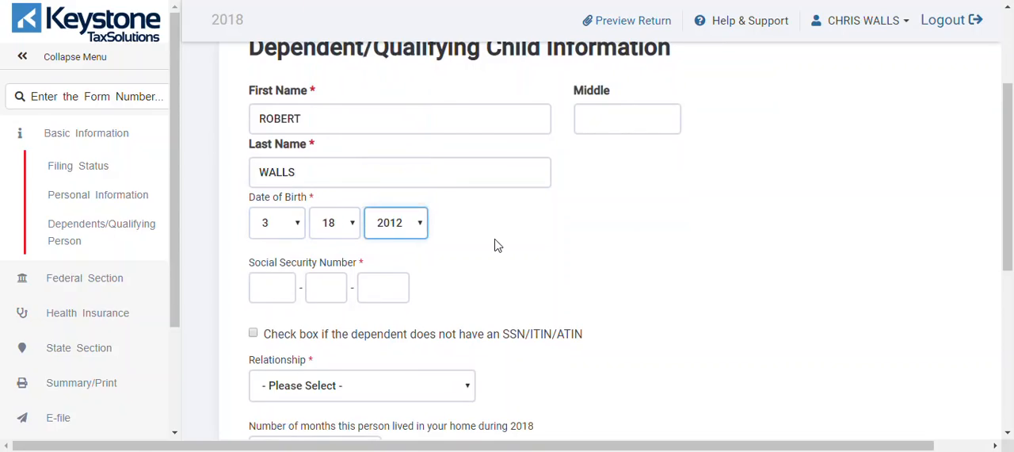
Step: Enter the dependent's Social Security number and set the relationship to Son
click(281, 284)
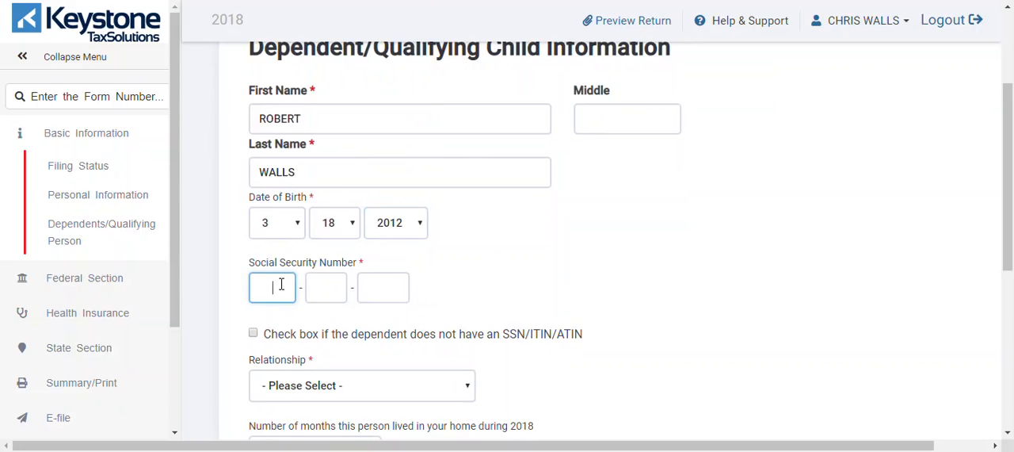
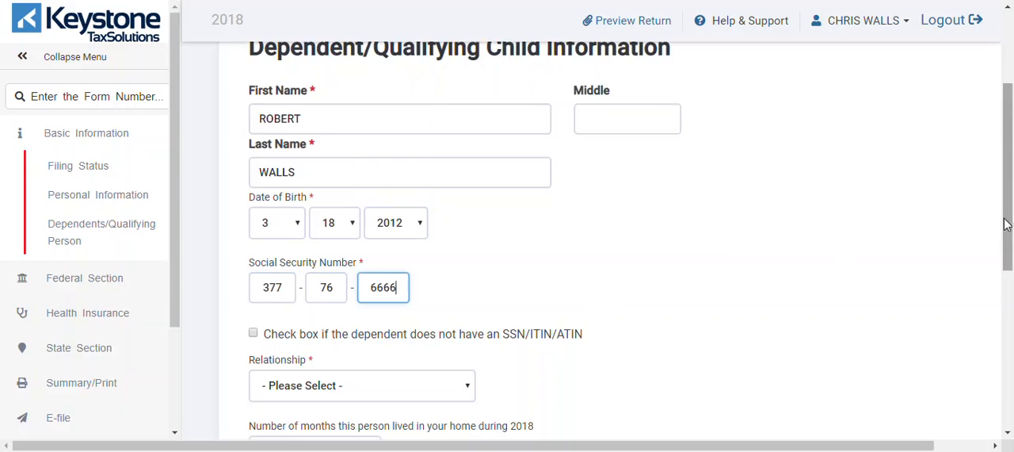
scroll(1010, 252, down, 2)
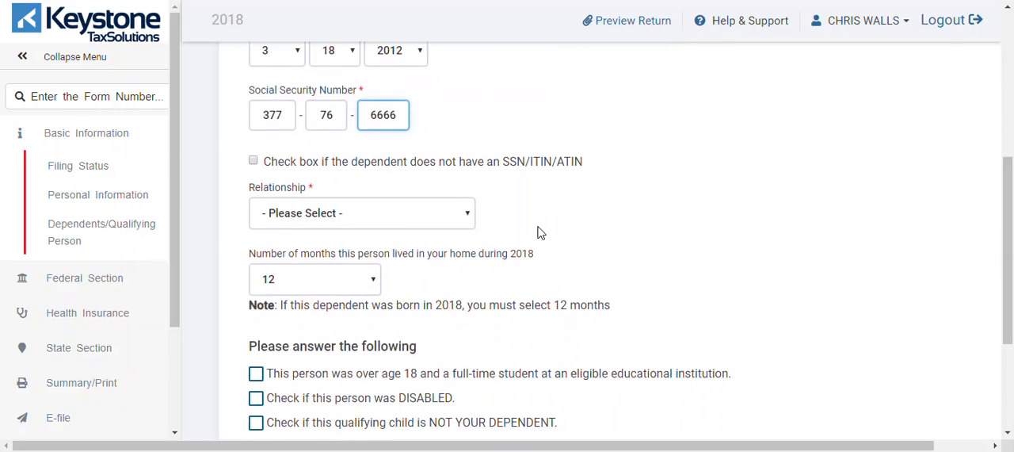
click(462, 222)
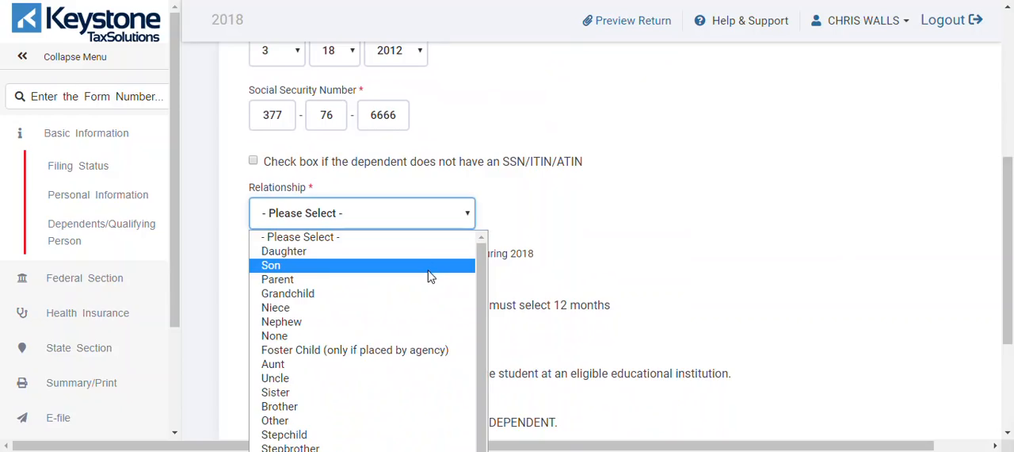
click(428, 270)
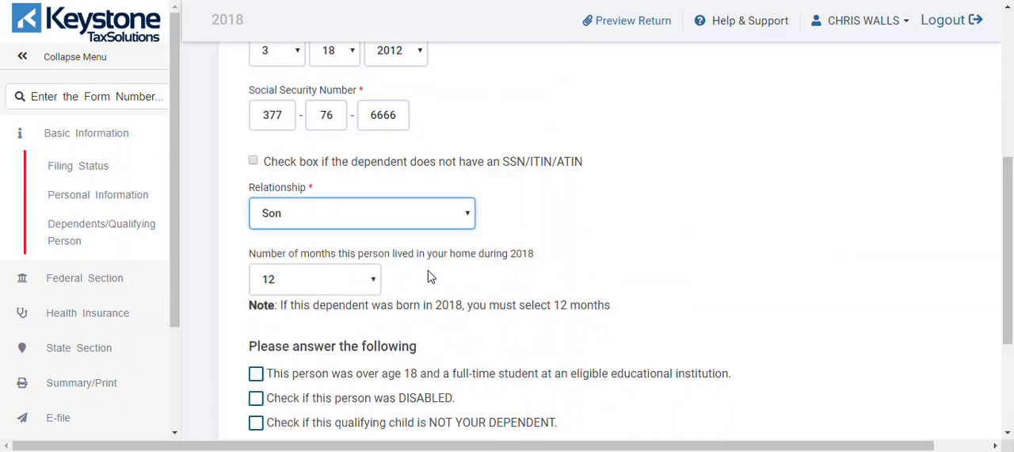
Step: Set the dependent's months lived in the home to 12, leave the follow-up questions unchecked, save the dependent and finish the dependents section
scroll(1007, 194, down, 2)
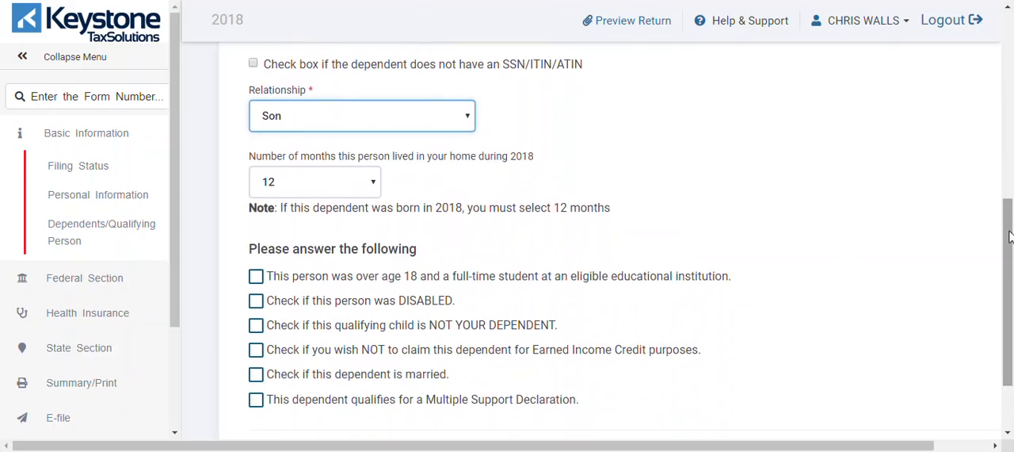
click(355, 184)
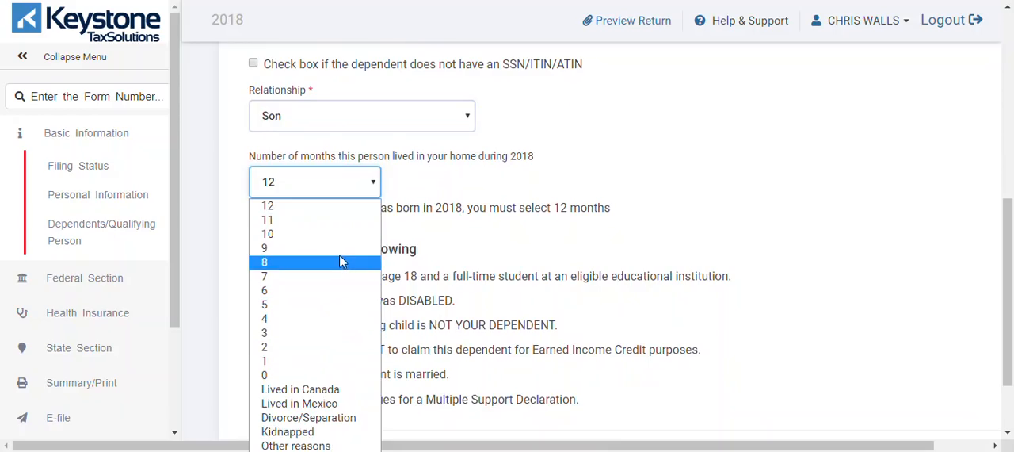
click(342, 205)
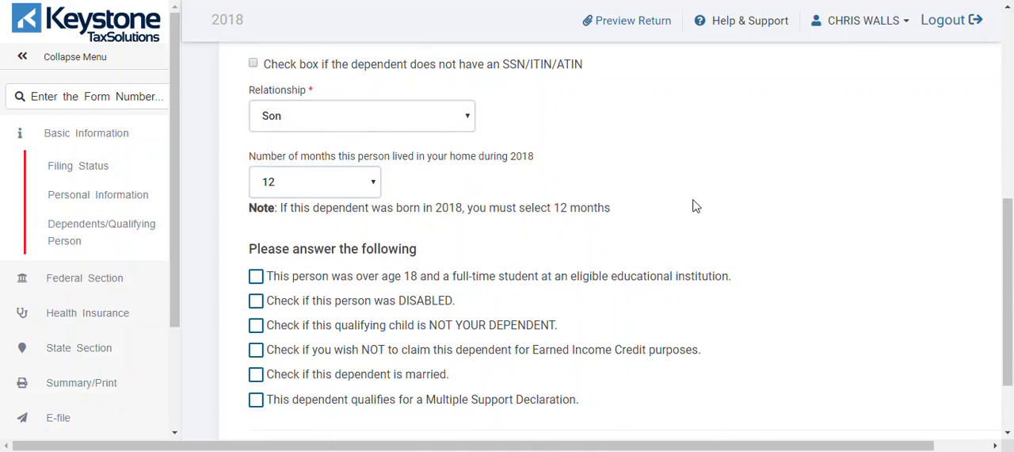
scroll(982, 192, down, 2)
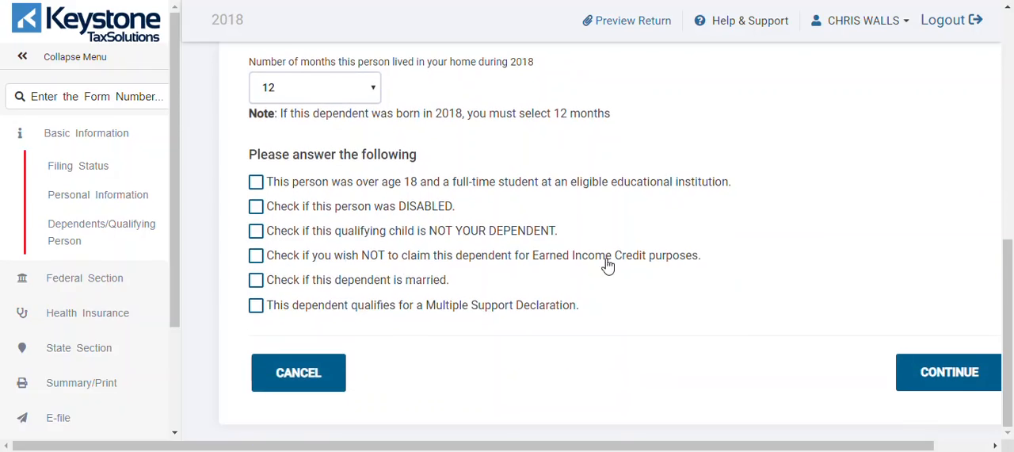
click(960, 371)
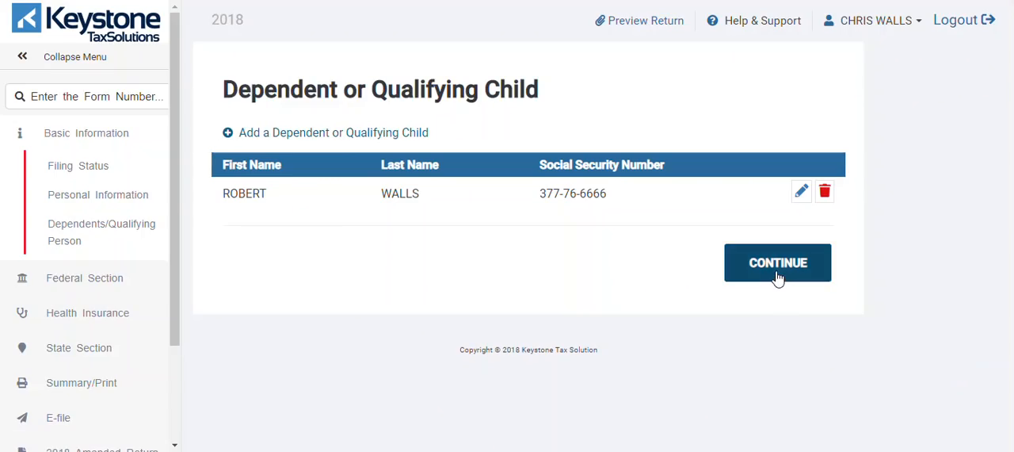
click(783, 269)
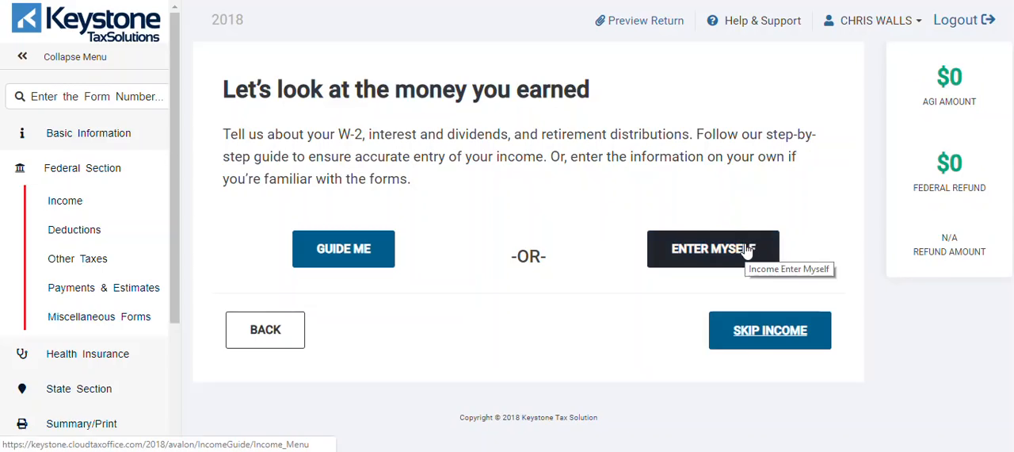
Step: Choose to enter the income without guidance and start a Form W-2 for wages and salaries
click(151, 96)
text(W2)
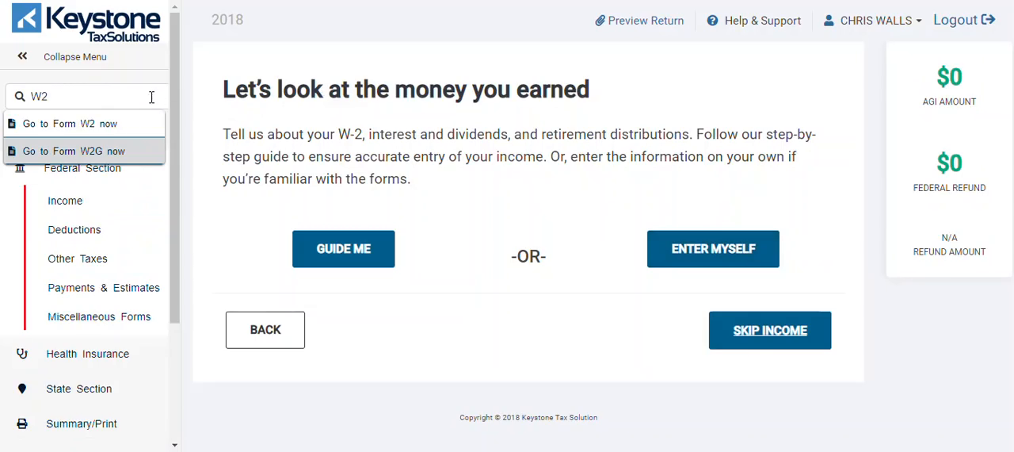
click(494, 207)
click(672, 252)
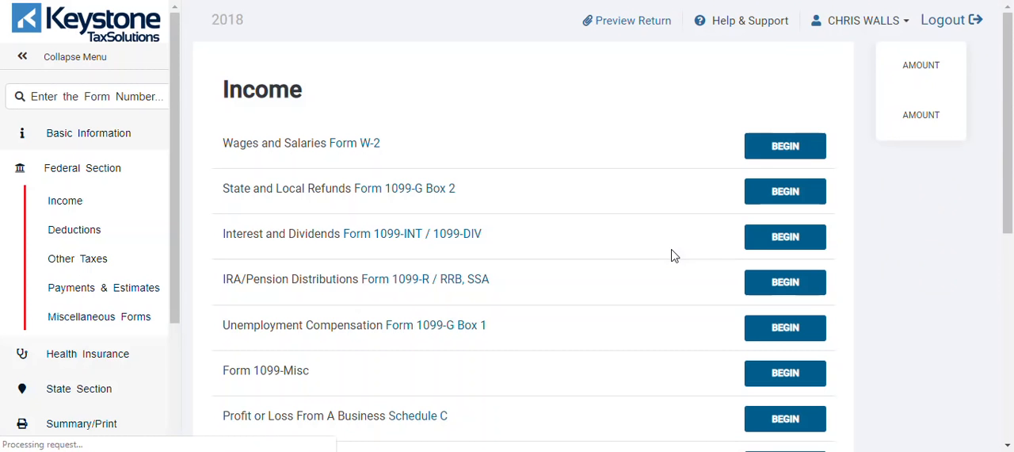
click(353, 144)
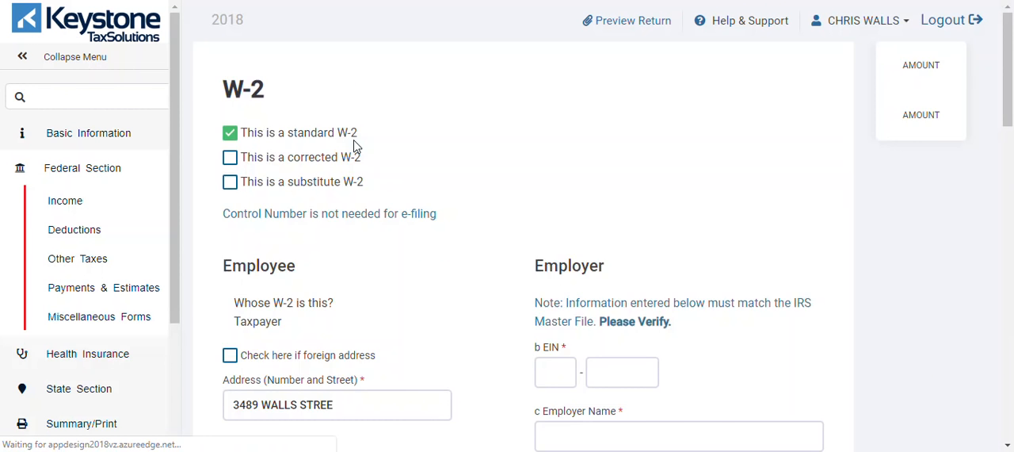
Step: Enter the employer's EIN and the employer name KEYSTONE on the W-2
drag(1011, 87, 975, 149)
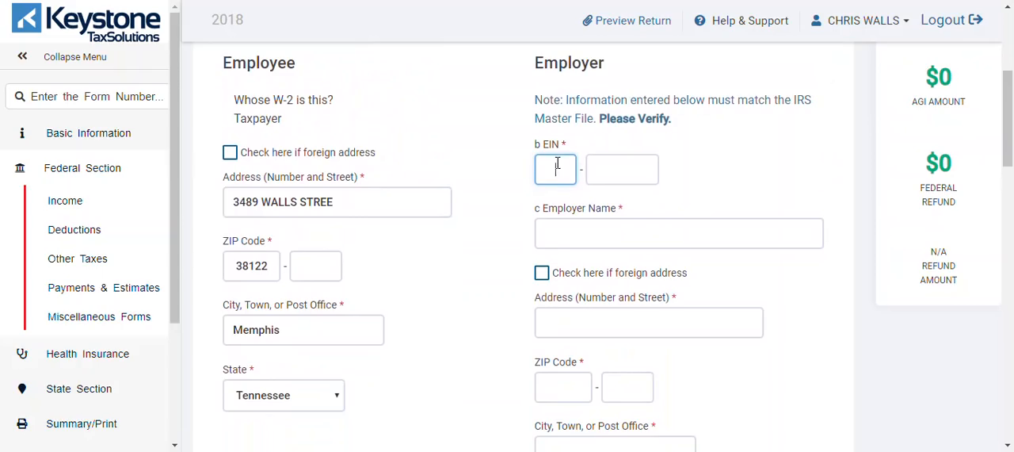
text(7888877)
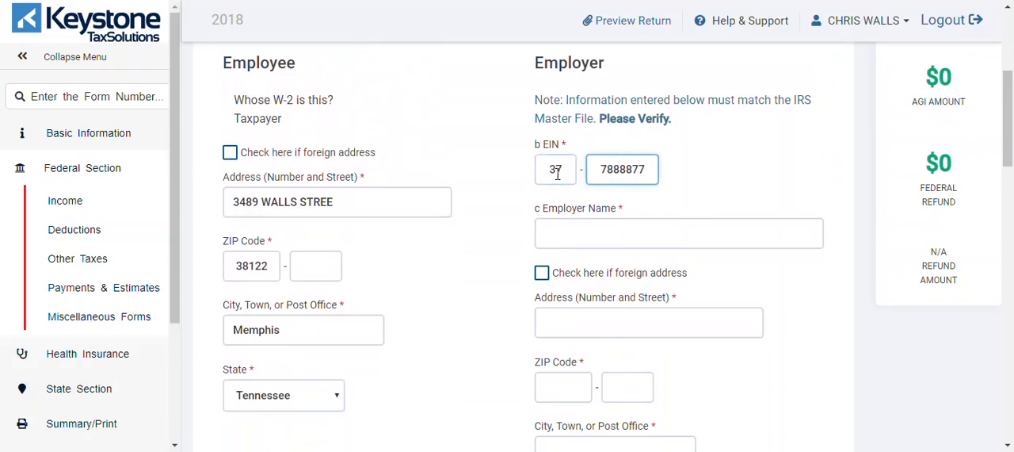
key(Tab)
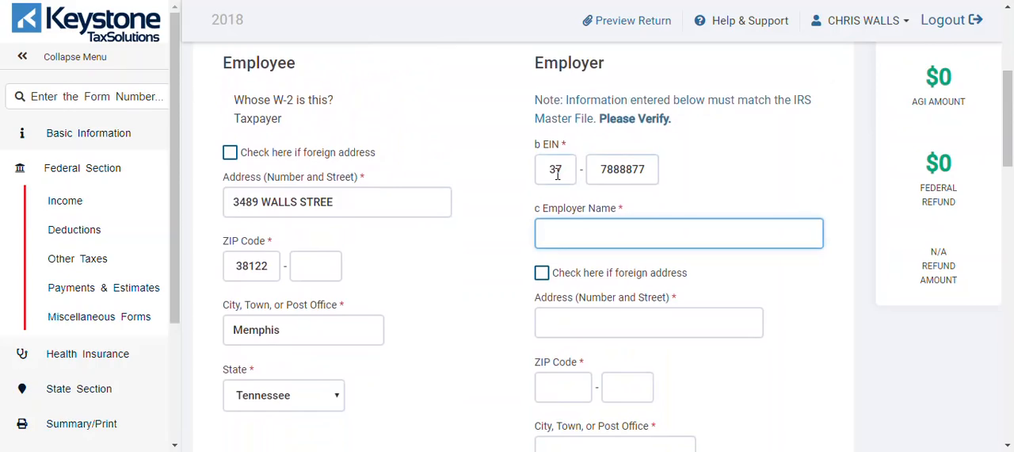
key(Tab)
key(Tab)
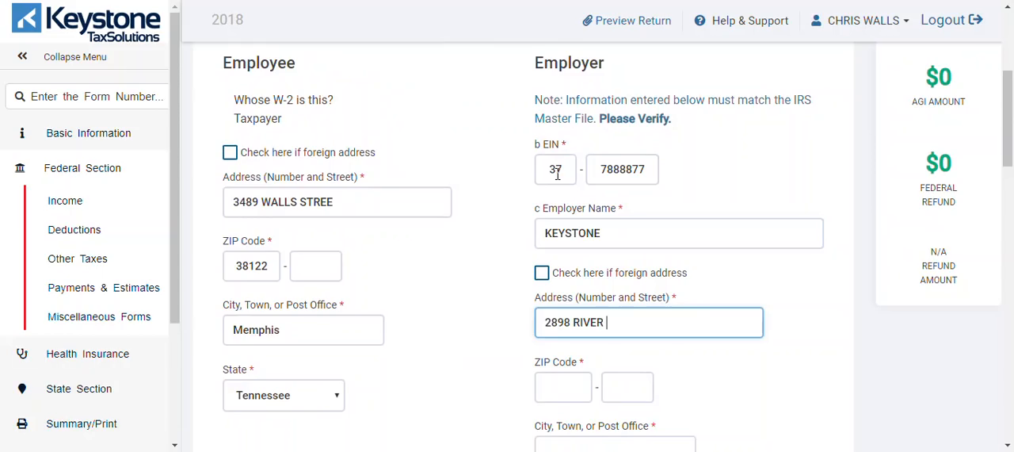
Step: Complete the employer's street address and ZIP code so the city and state fill in
key(BackSpace)
key(BackSpace)
scroll(599, 141, down, 3)
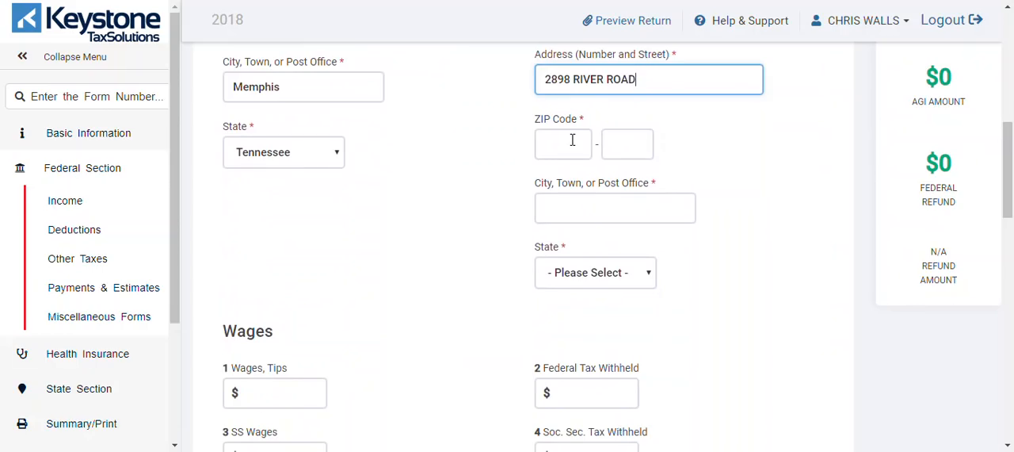
click(571, 139)
text(38125)
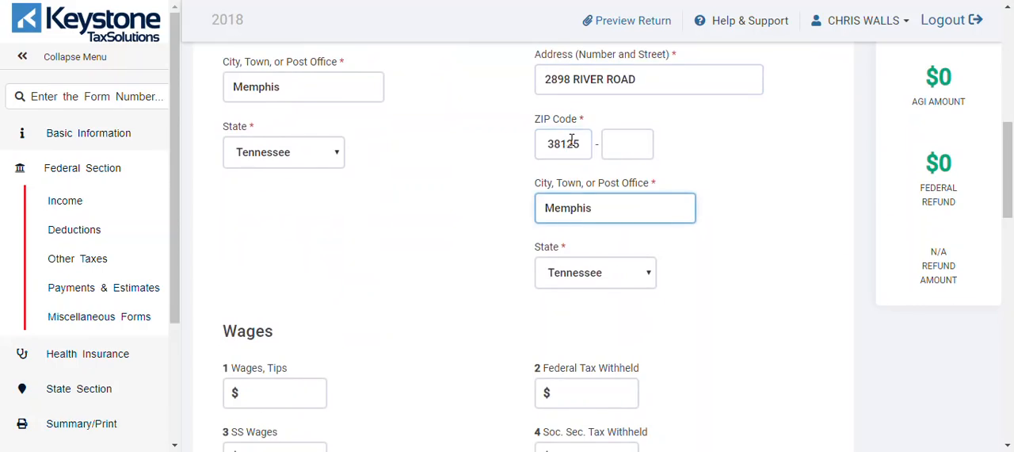
Step: Enter wages of 16700 and federal tax withheld of 555, keeping the automatically calculated Social Security and Medicare amounts
click(311, 402)
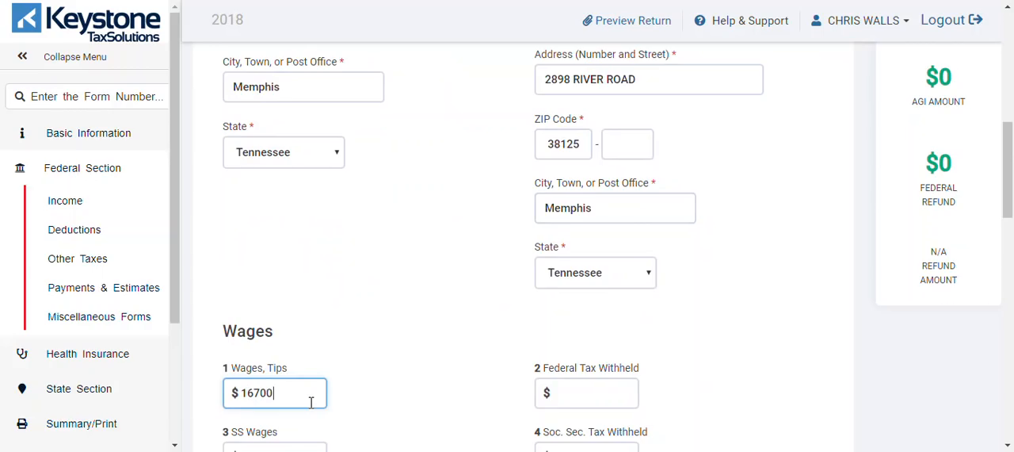
key(Tab)
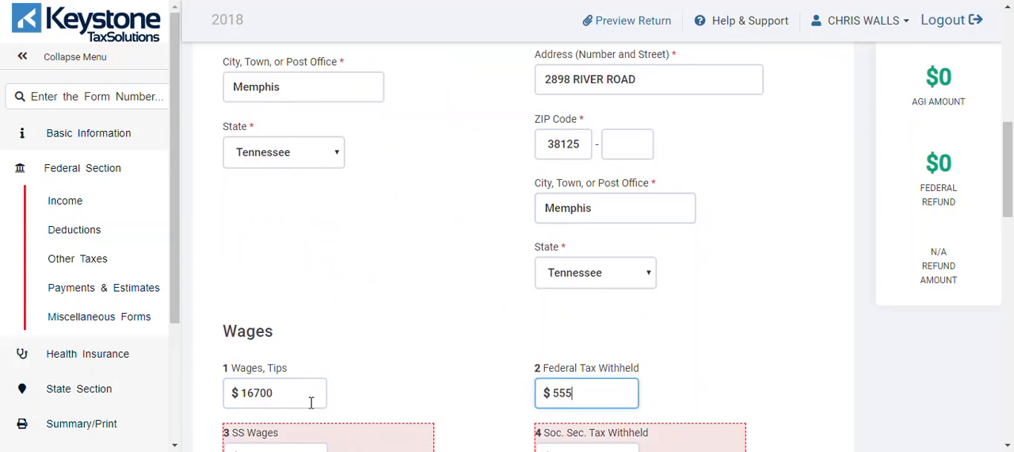
key(Tab)
scroll(838, 260, down, 4)
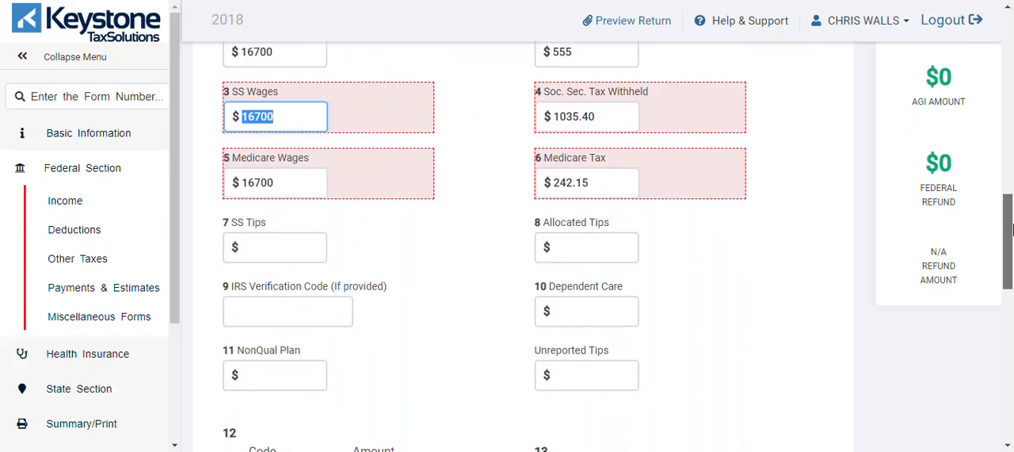
click(789, 248)
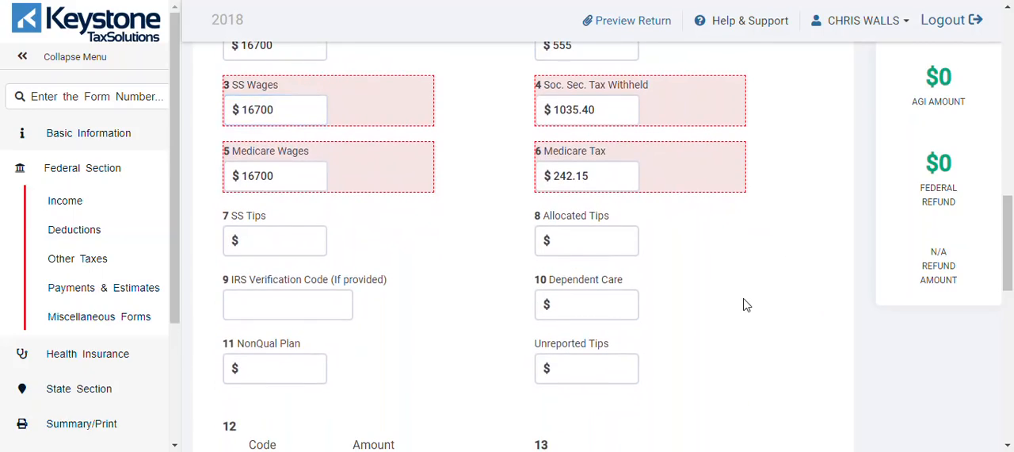
Step: Leave the remaining W-2 boxes and the state information blank and save the wage statement
scroll(1011, 242, down, 1)
drag(1010, 242, 1012, 350)
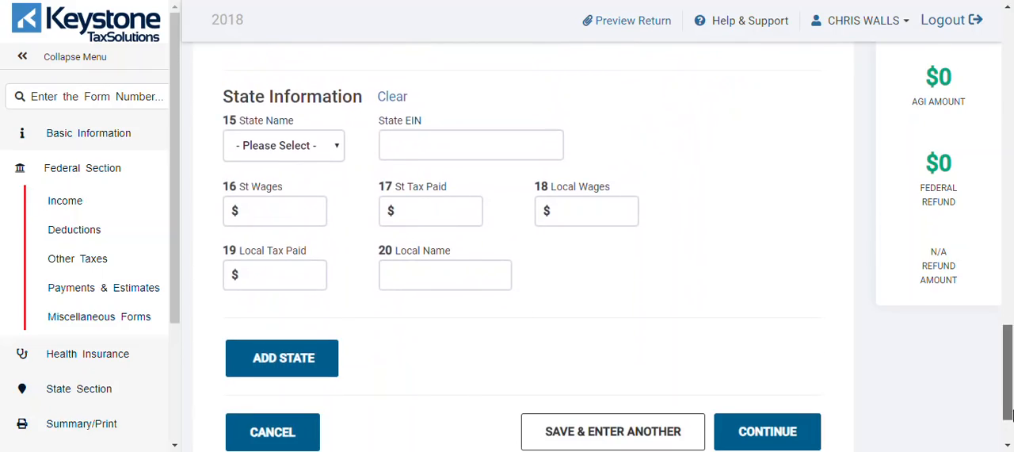
scroll(872, 373, down, 2)
click(767, 344)
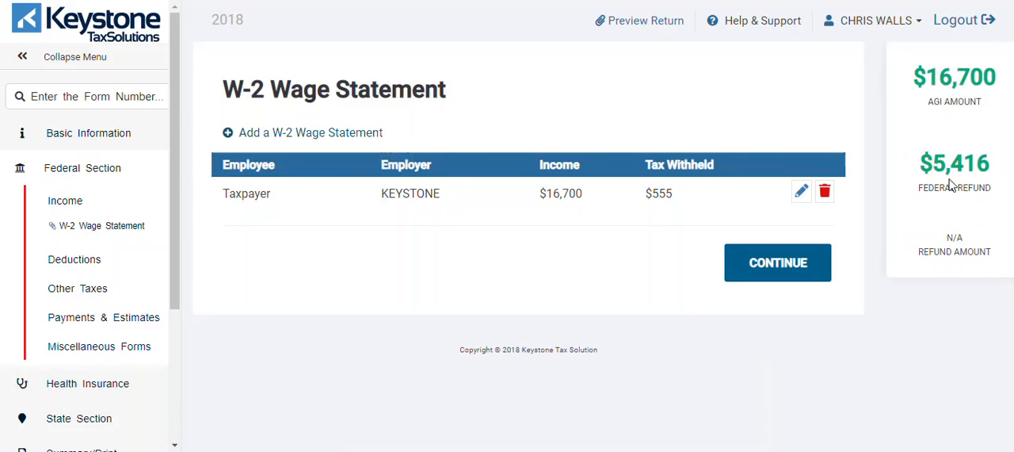
Step: Finish the income section without adding other income forms and skip the deductions
click(791, 262)
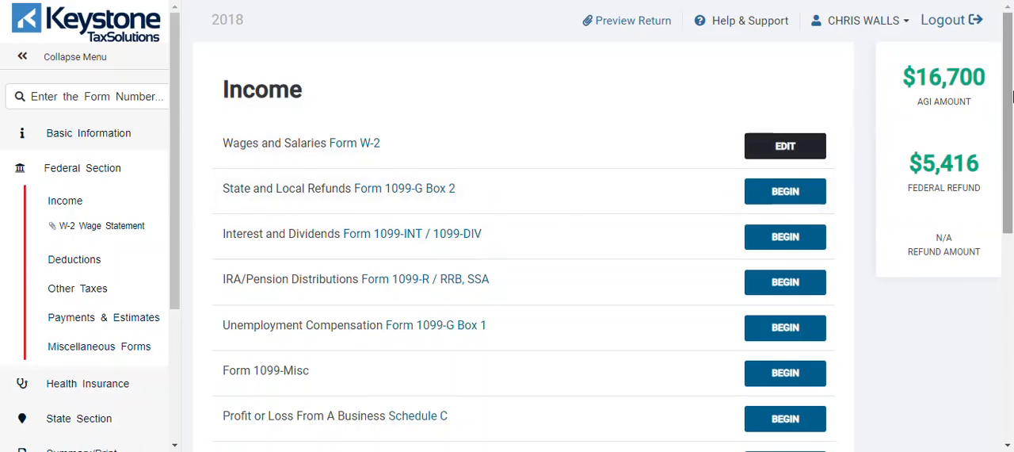
scroll(1012, 95, down, 5)
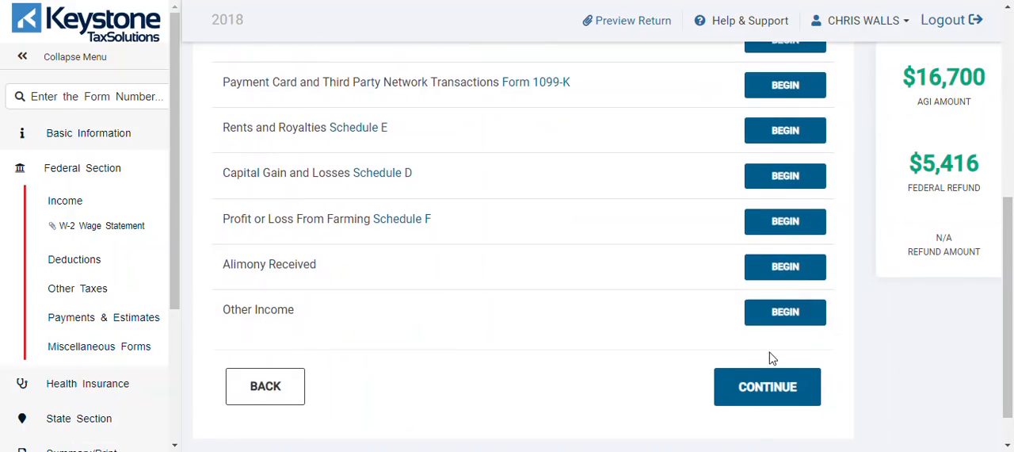
click(770, 385)
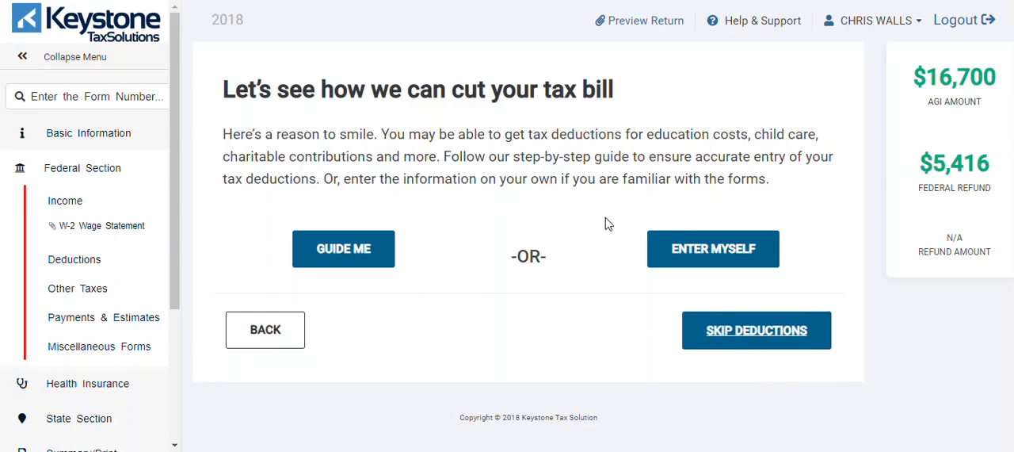
click(732, 328)
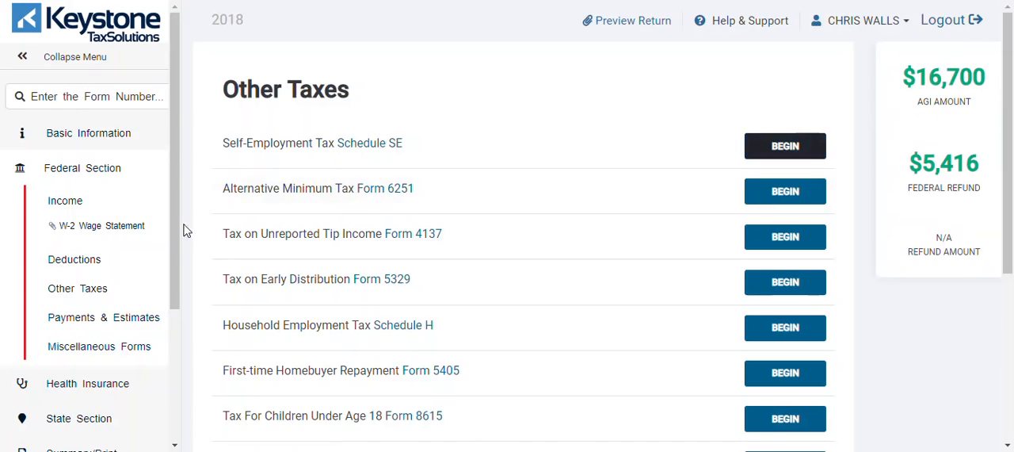
Step: In the health insurance section, answer Yes to having insurance in 2018 and No to purchasing it via HealthCare.gov or a State Marketplace
drag(174, 220, 180, 307)
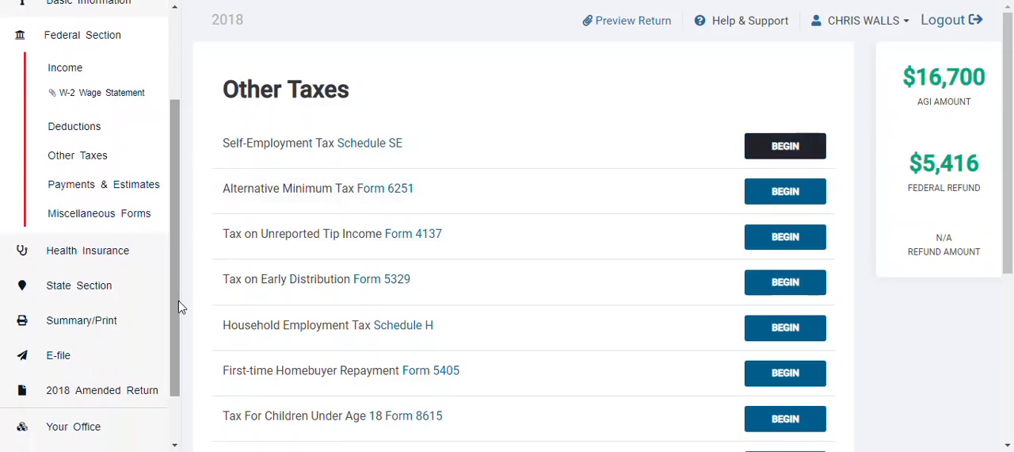
click(82, 248)
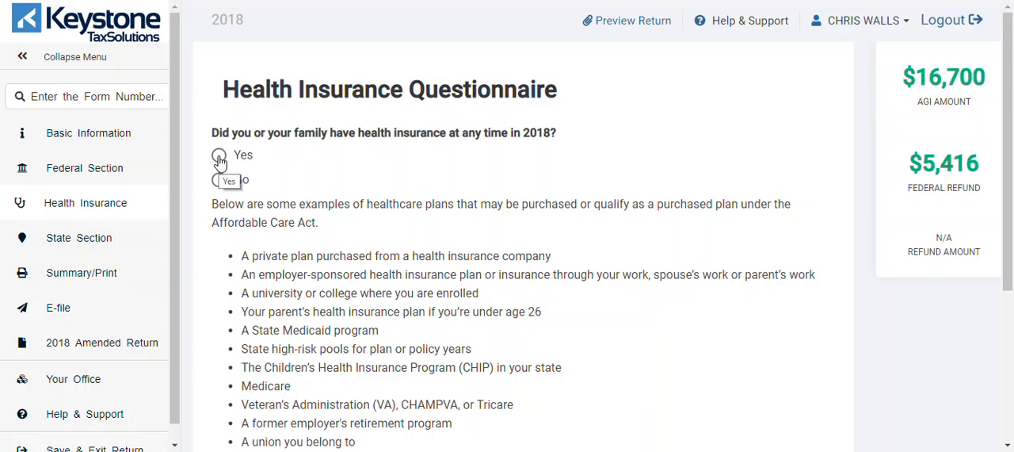
click(220, 157)
scroll(1006, 151, down, 3)
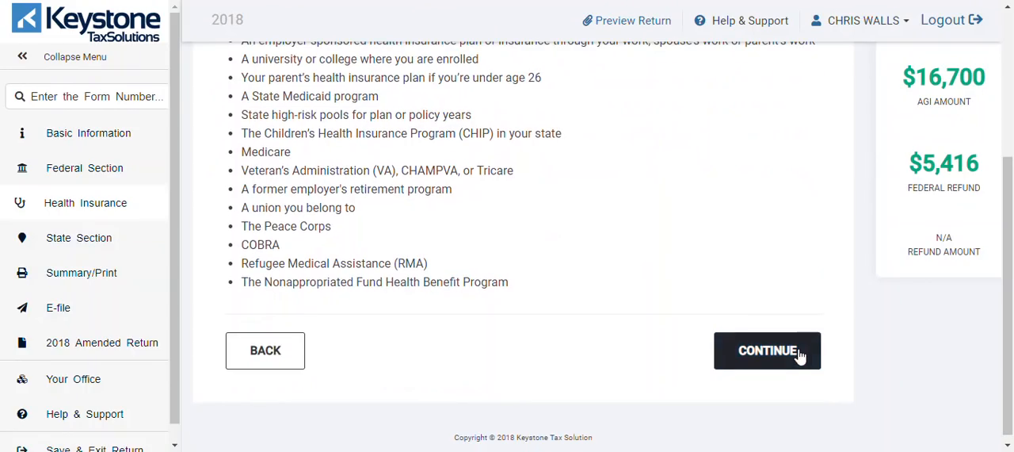
click(799, 353)
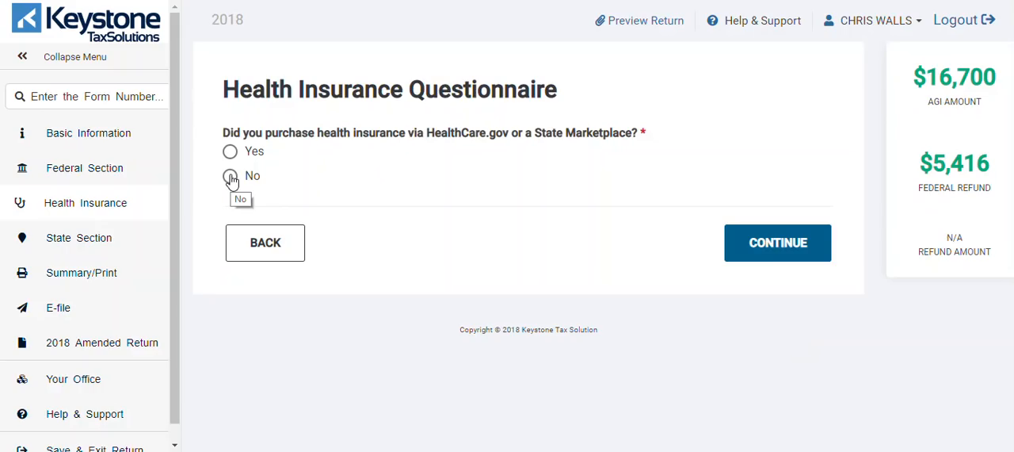
click(230, 177)
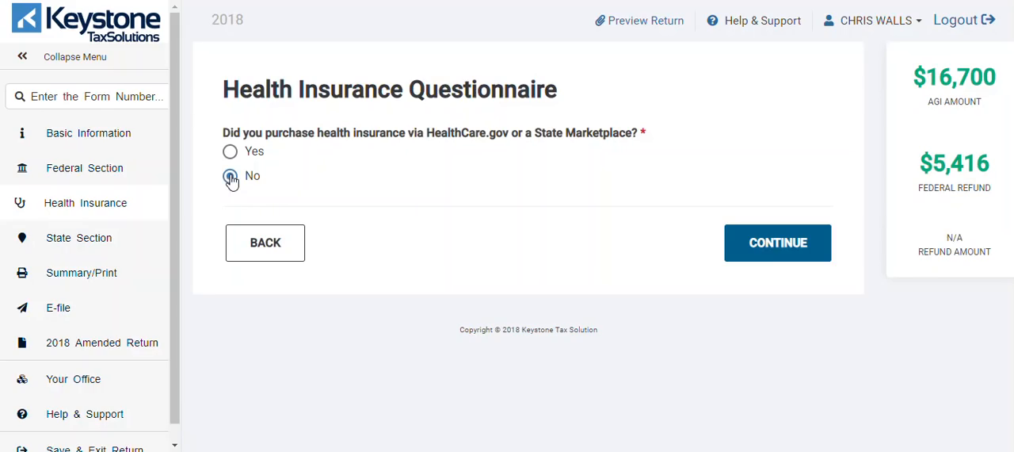
click(750, 246)
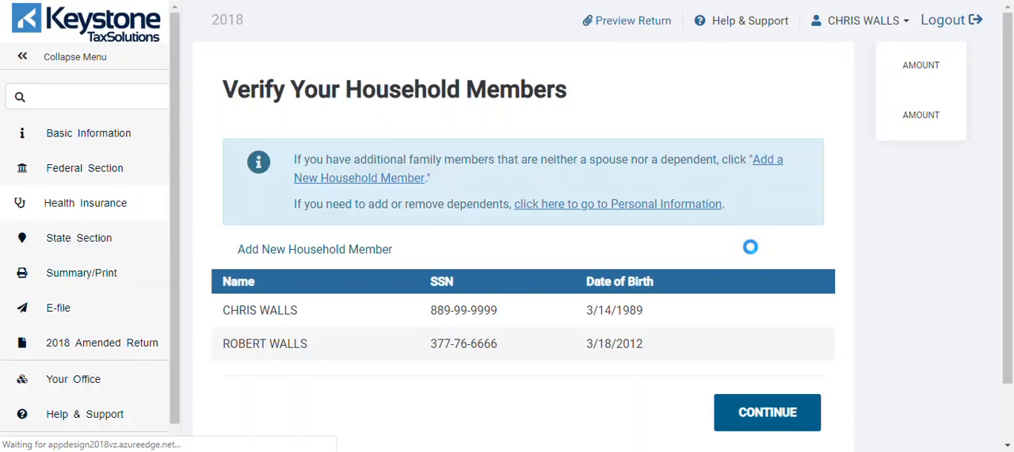
Step: Accept the listed household members and answer Yes to the entire household being insured for all 12 months of 2018
scroll(1012, 185, down, 1)
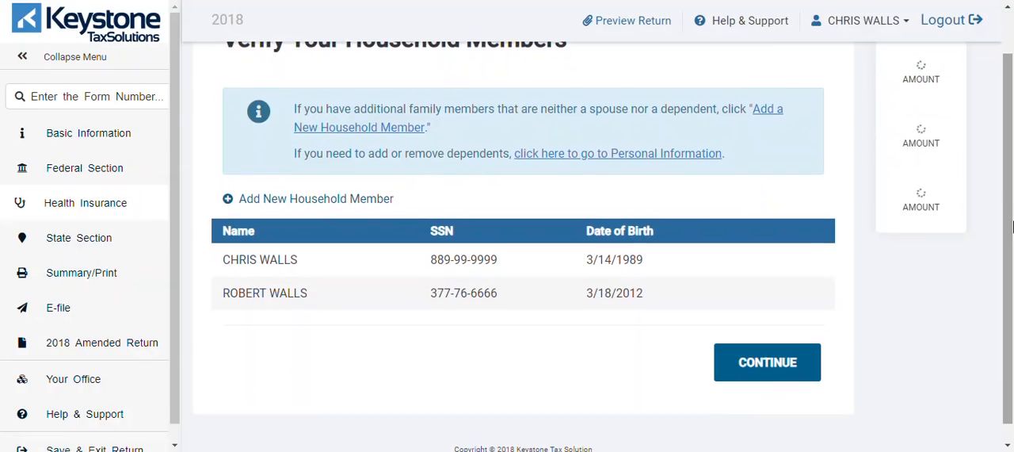
click(773, 364)
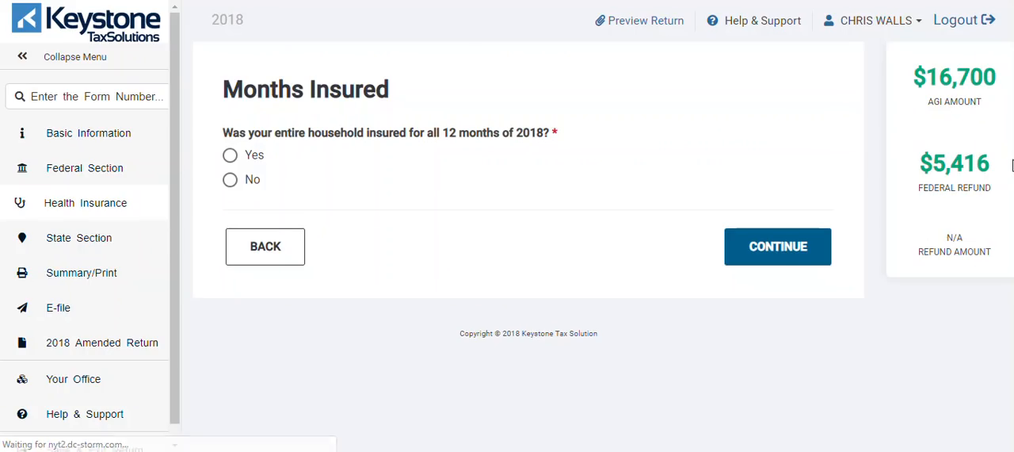
click(231, 157)
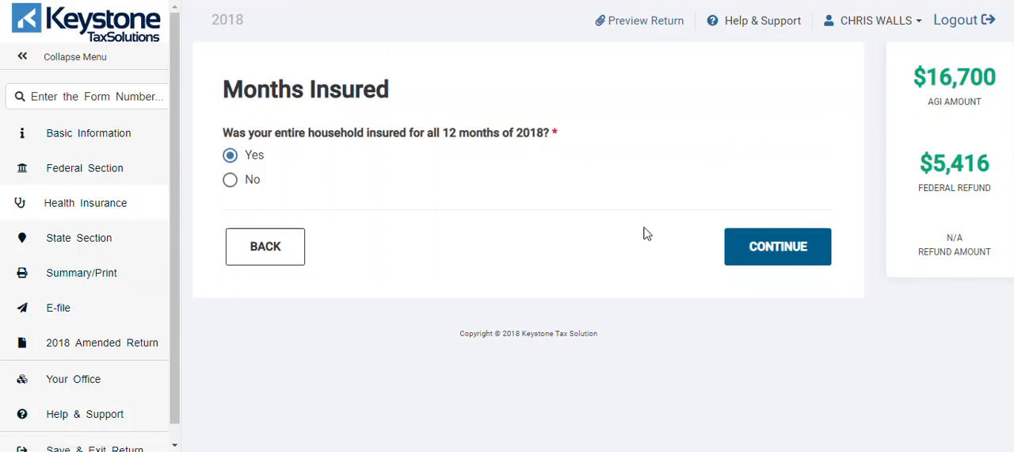
click(757, 249)
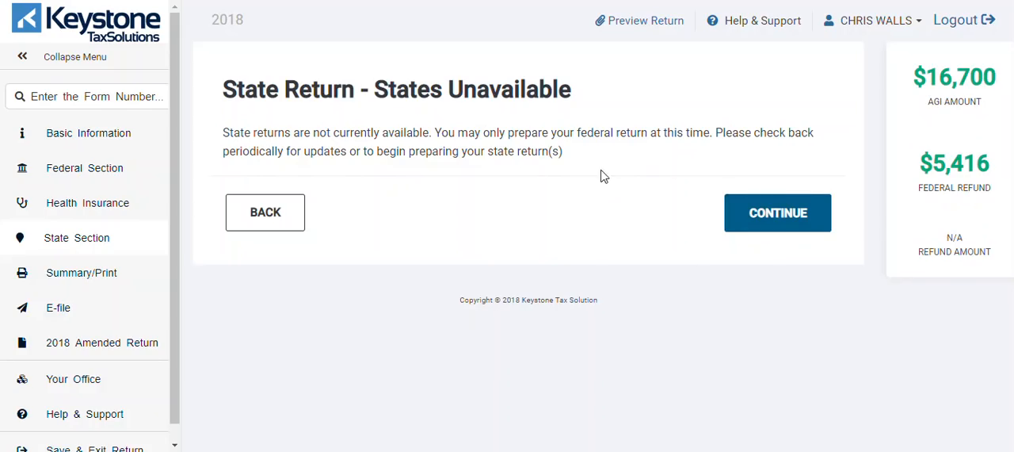
Step: Move past the unavailable state return, review the calculation summary and proceed to the Due Diligence Checklist
click(794, 225)
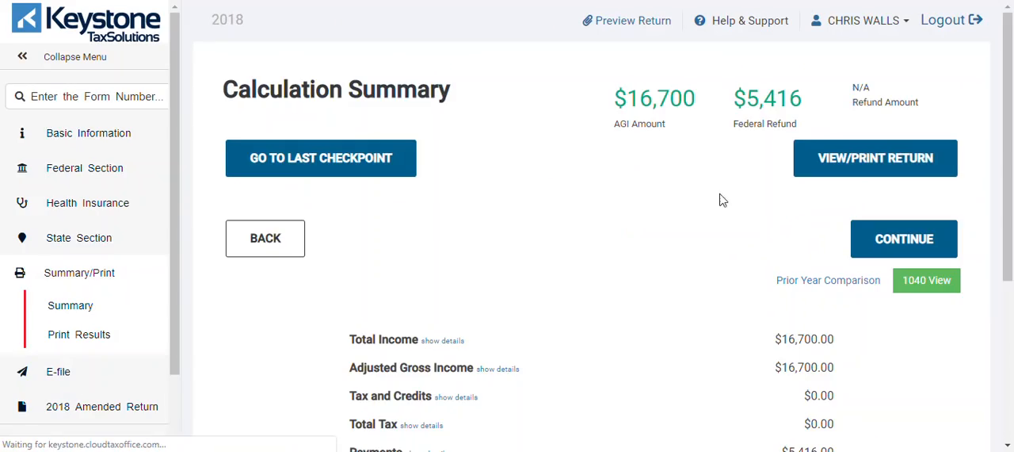
drag(1008, 65, 1011, 110)
drag(1013, 179, 1008, 293)
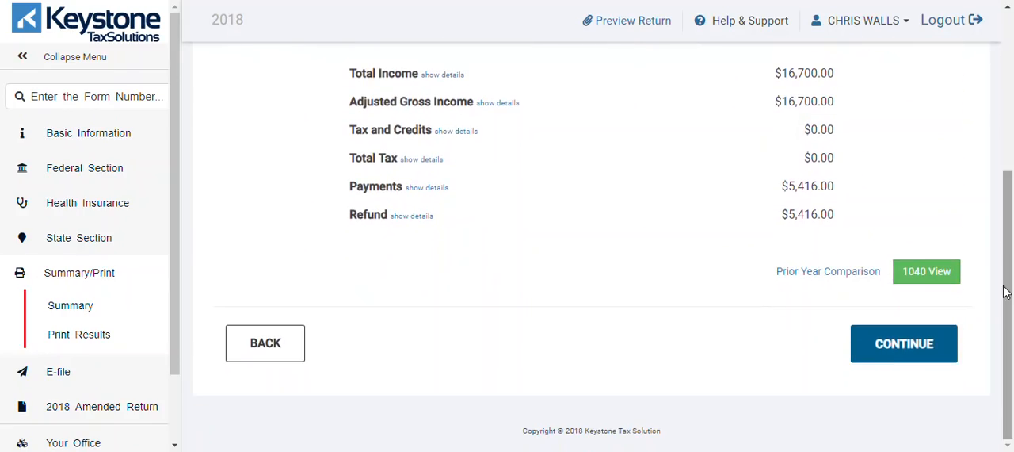
click(907, 344)
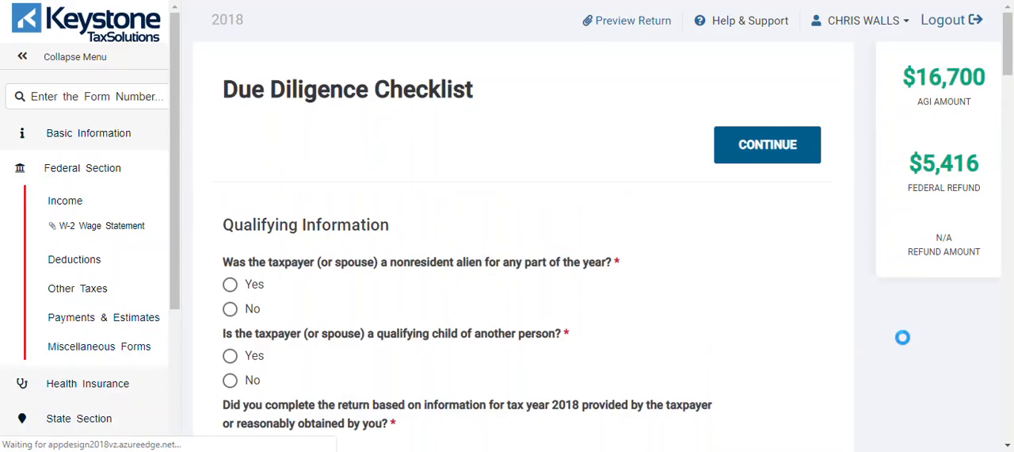
Step: Answer No to nonresident alien and to being another person's qualifying child, and Yes to using taxpayer-provided information and interviewing the taxpayer
drag(1008, 64, 1009, 28)
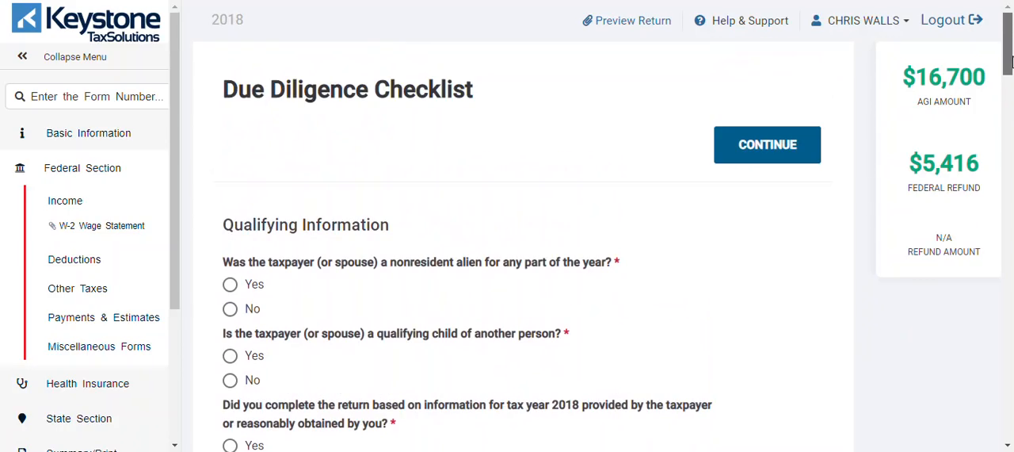
drag(1009, 64, 1008, 86)
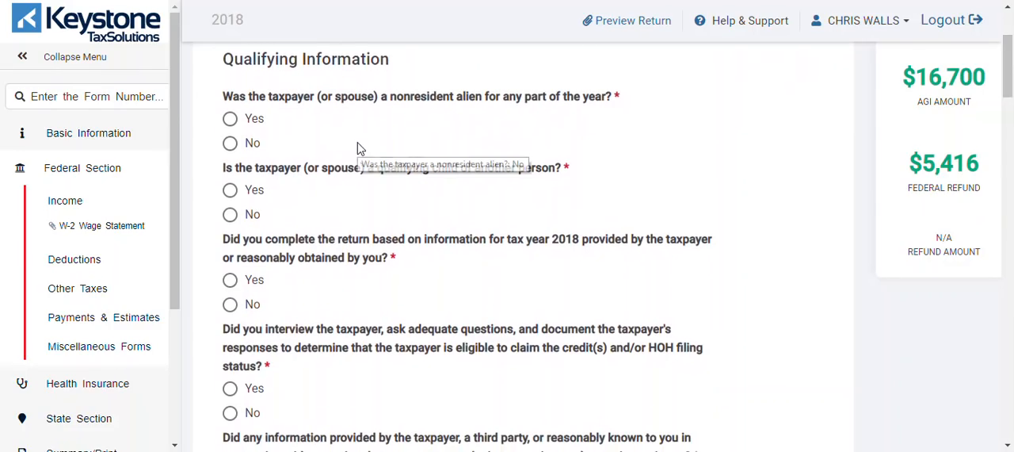
click(231, 145)
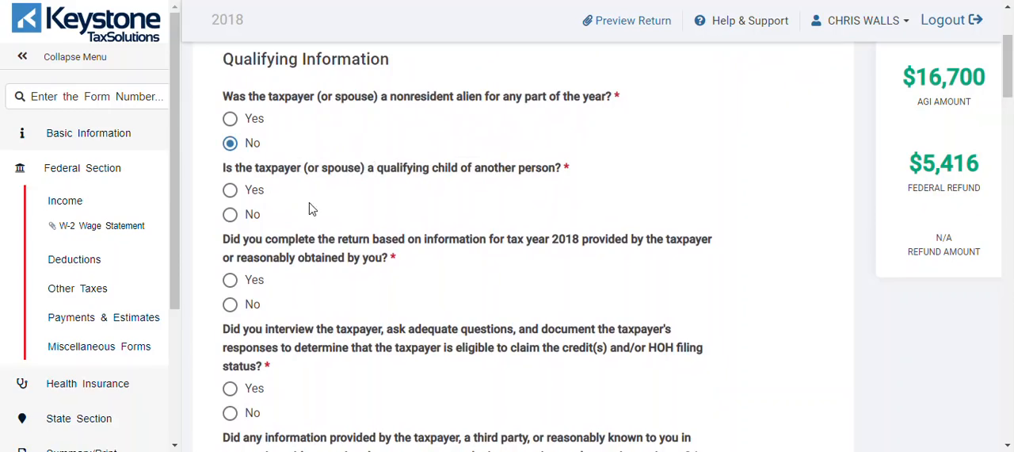
click(230, 215)
click(231, 281)
click(230, 391)
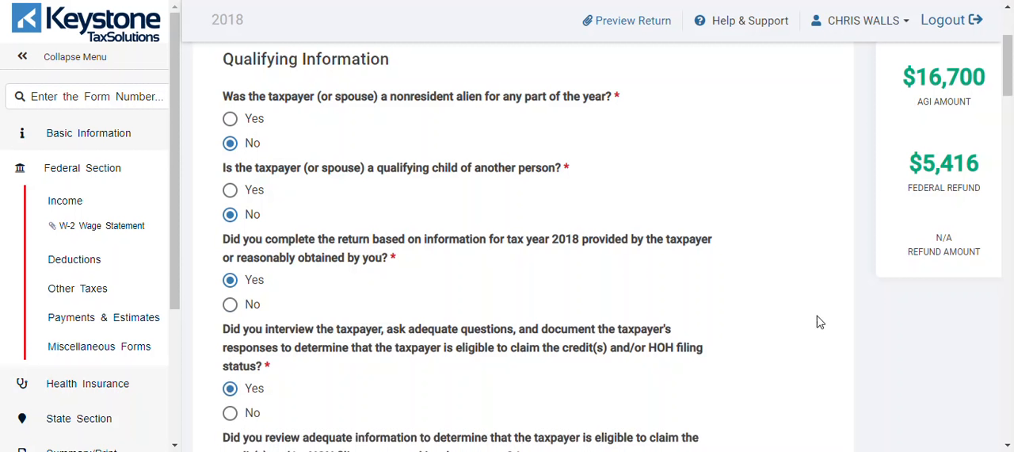
Step: Answer Yes to reviewing adequate information, No to incorrect or inconsistent information, and Yes to satisfying the record retention requirement
drag(1008, 78, 1009, 122)
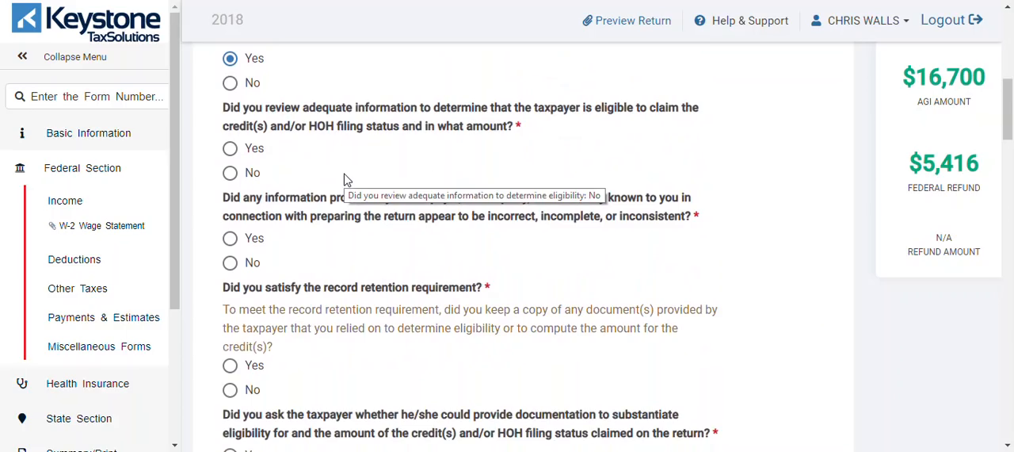
click(231, 155)
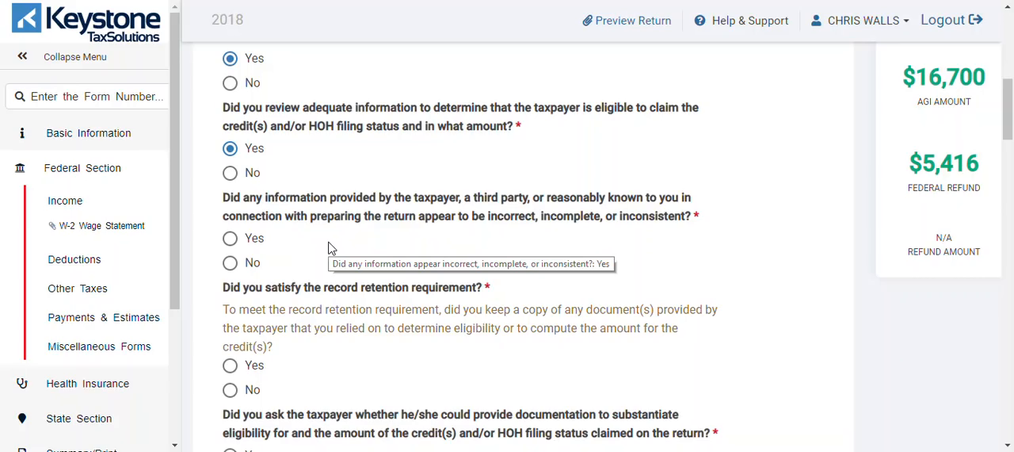
click(235, 268)
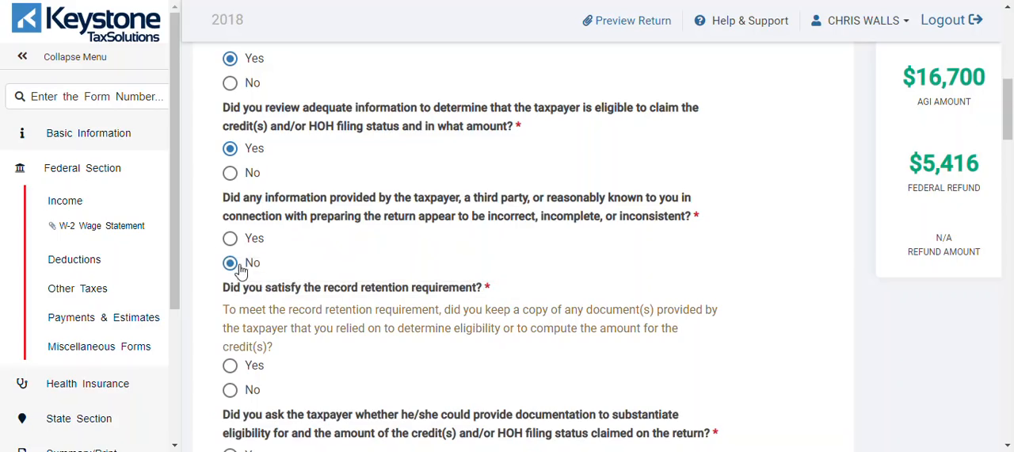
click(230, 366)
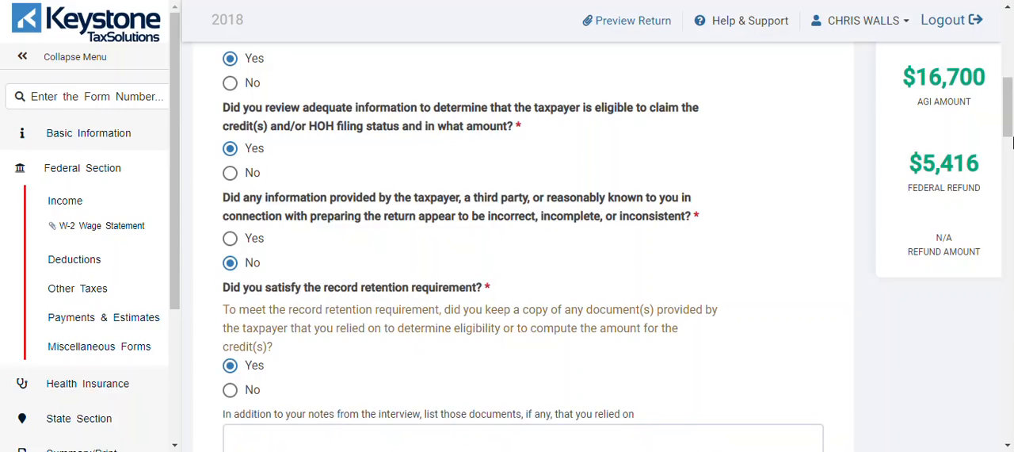
Step: List "W2, SOCIAL SECURITY CARD" as the documents relied on for the record retention requirement
scroll(1012, 145, down, 2)
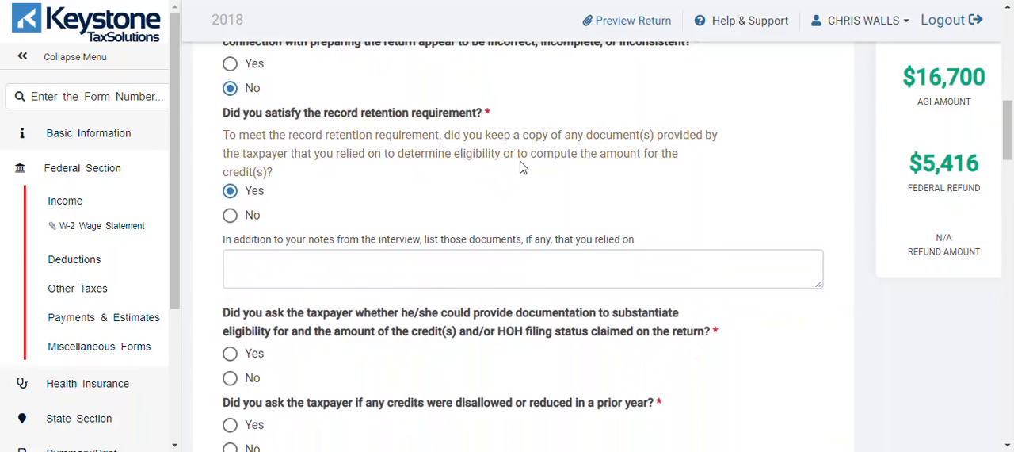
click(437, 266)
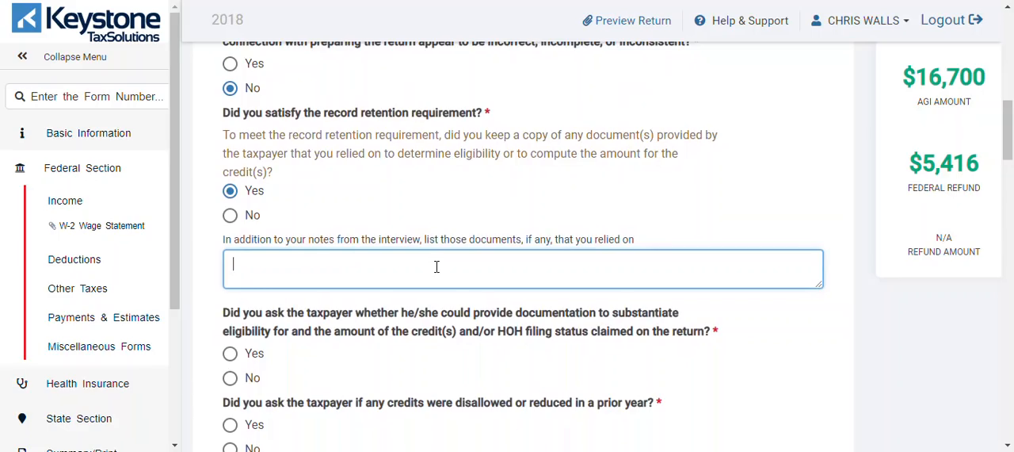
text(W2, SOCIAL CARD)
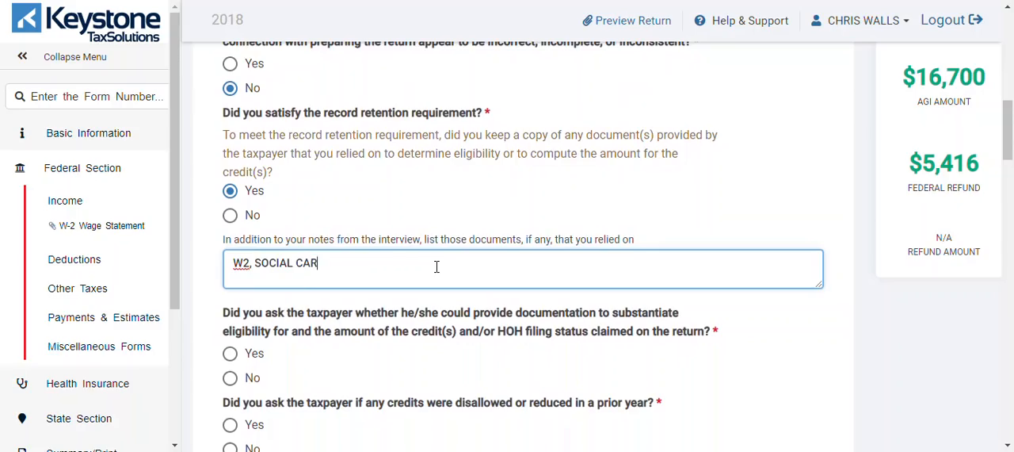
key(BackSpace)
key(BackSpace)
key(BackSpace)
key(BackSpace)
text(SE)
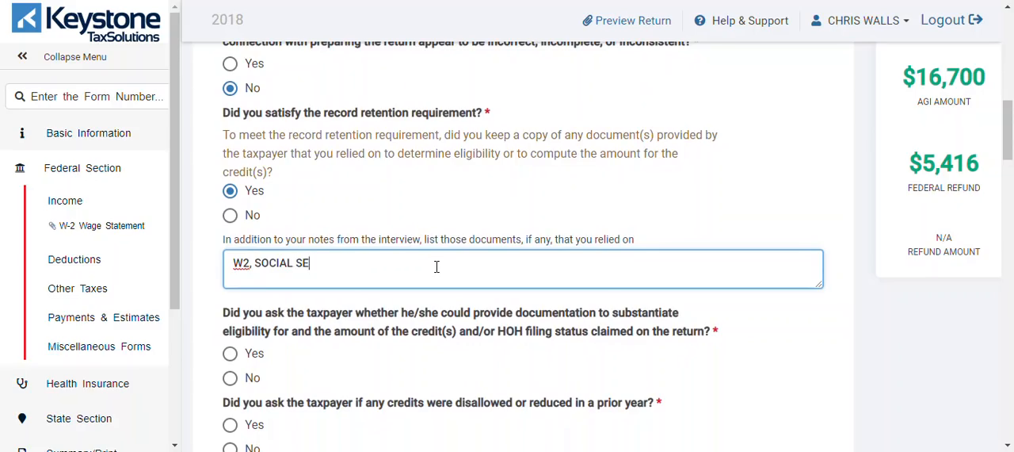
text(CURITY CARD)
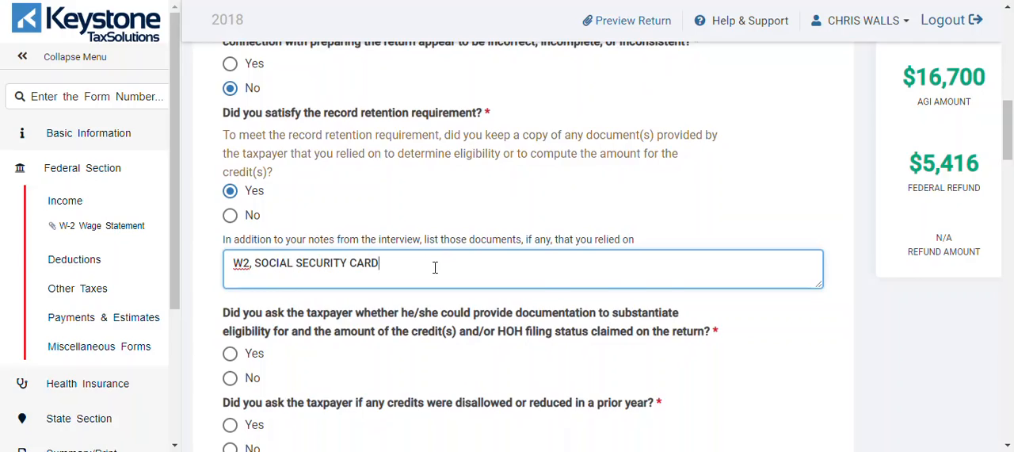
Step: Answer Yes to asking for substantiating documentation and about disallowed prior-year credits, and No to credits having been disallowed or reduced
drag(1012, 148, 1012, 172)
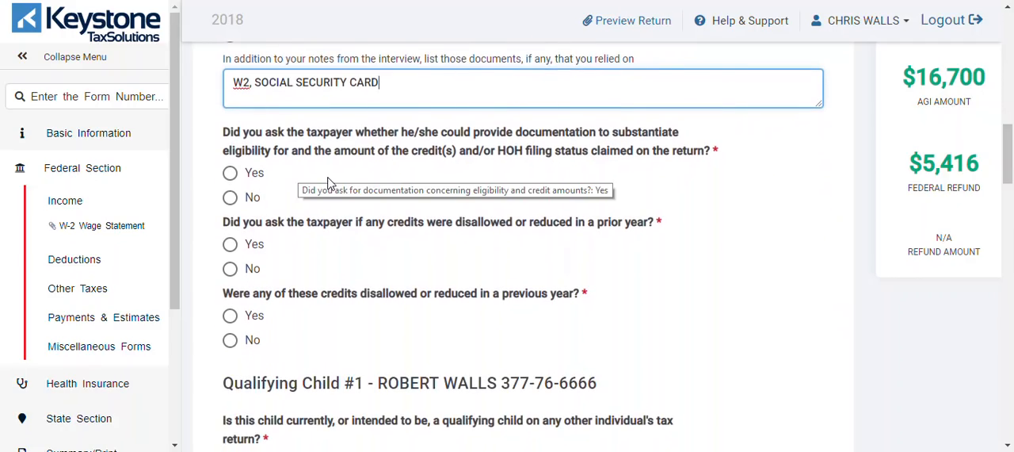
click(229, 175)
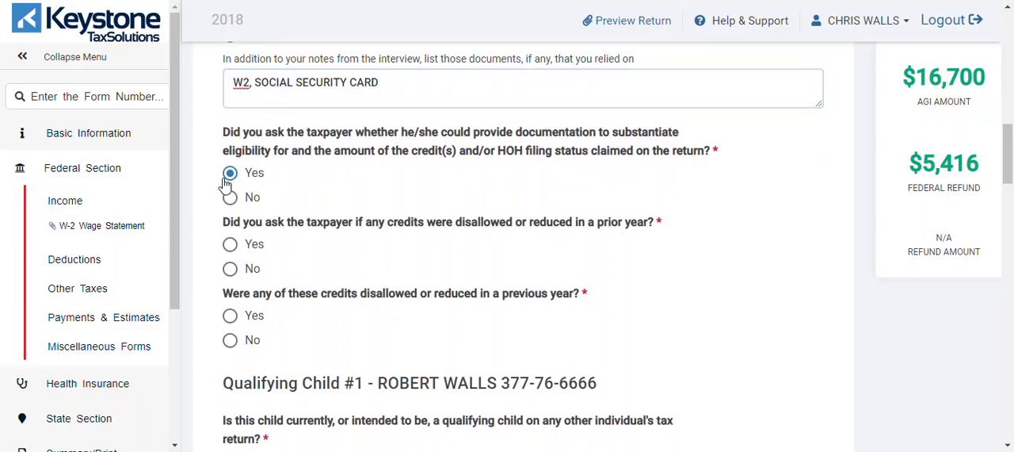
click(232, 247)
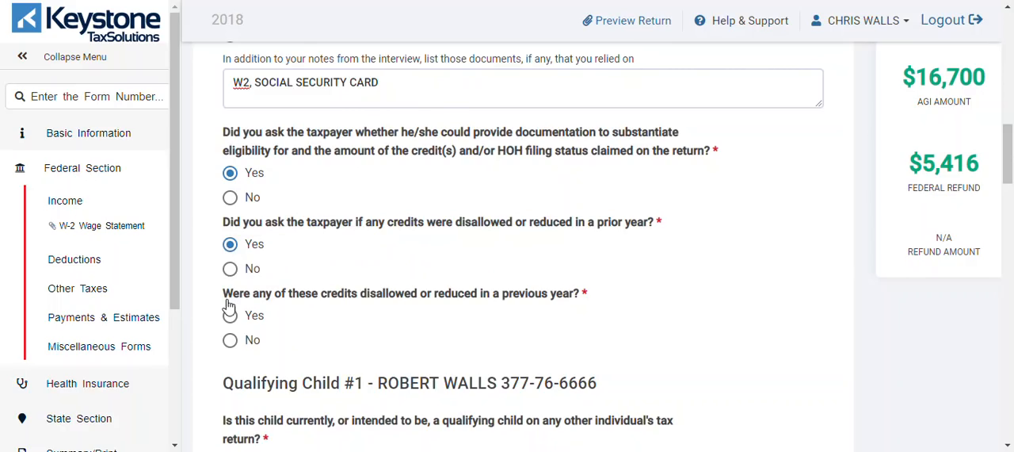
click(232, 341)
Step: Answer No to the child qualifying on another individual's tax return and Yes to all three EIC questions
drag(1008, 168, 1011, 198)
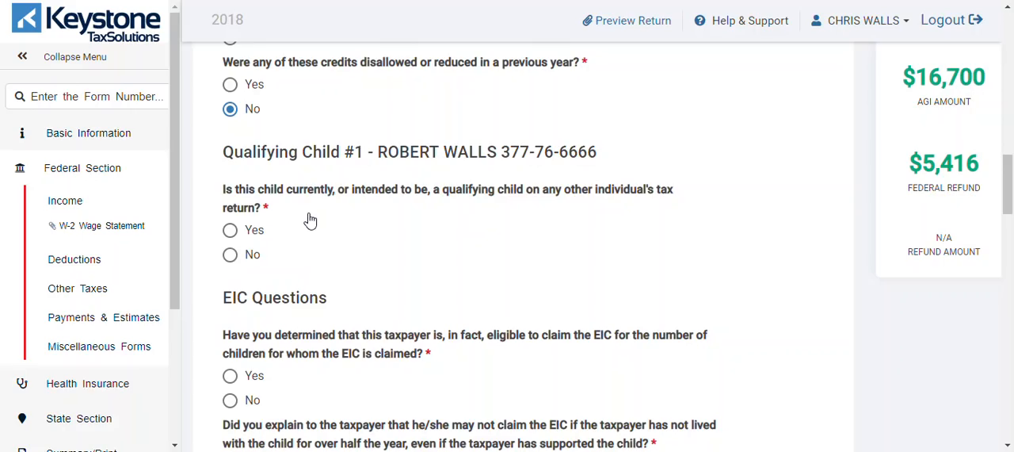
click(229, 262)
drag(1008, 199, 1012, 219)
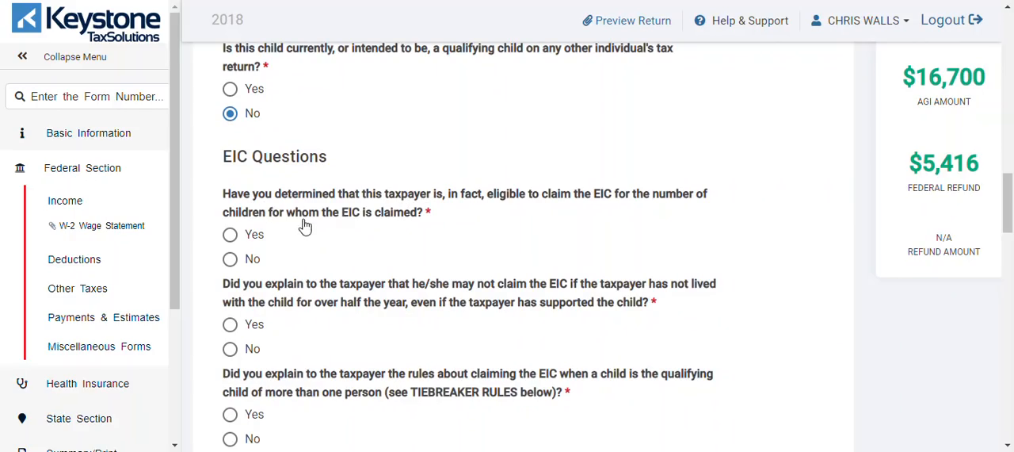
click(230, 237)
scroll(1008, 205, down, 2)
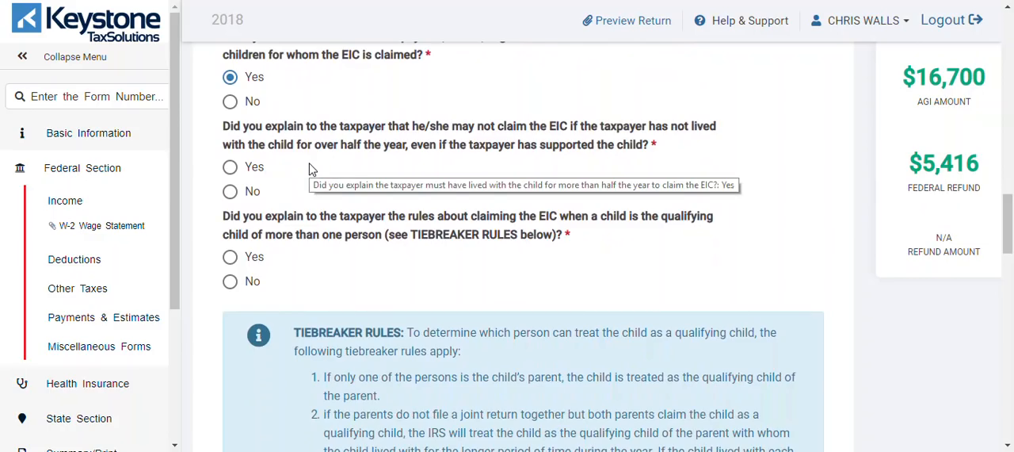
click(230, 169)
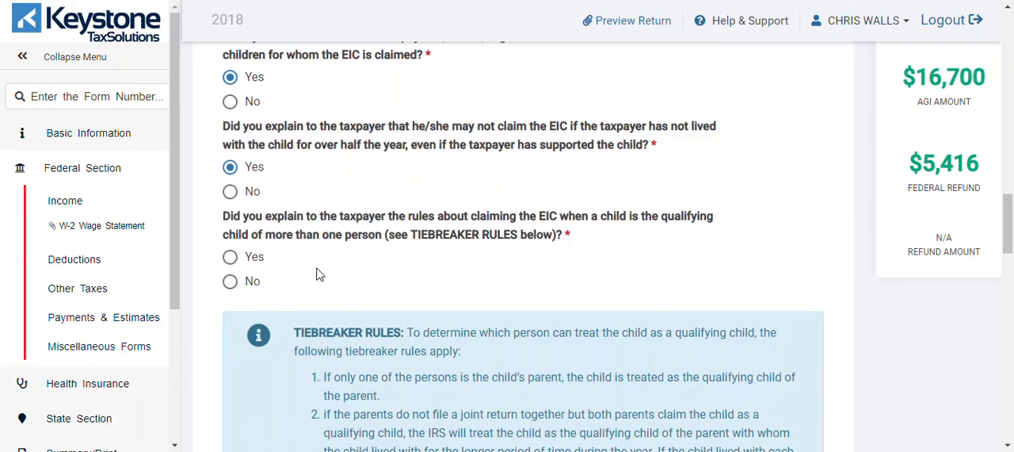
click(231, 259)
Step: Answer Yes to all three Child Tax Credit questions on residence, the half-year living rule and divorced or separated parents
drag(1008, 240, 1009, 271)
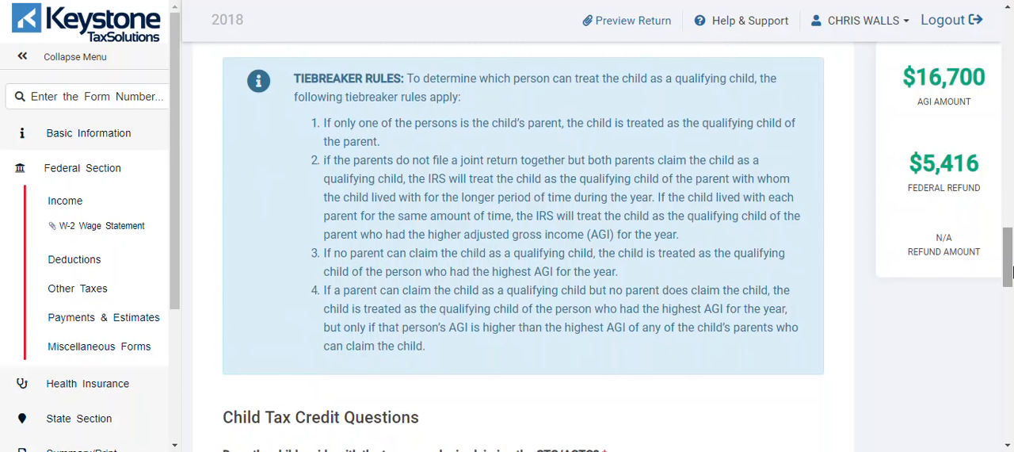
drag(1009, 271, 1008, 313)
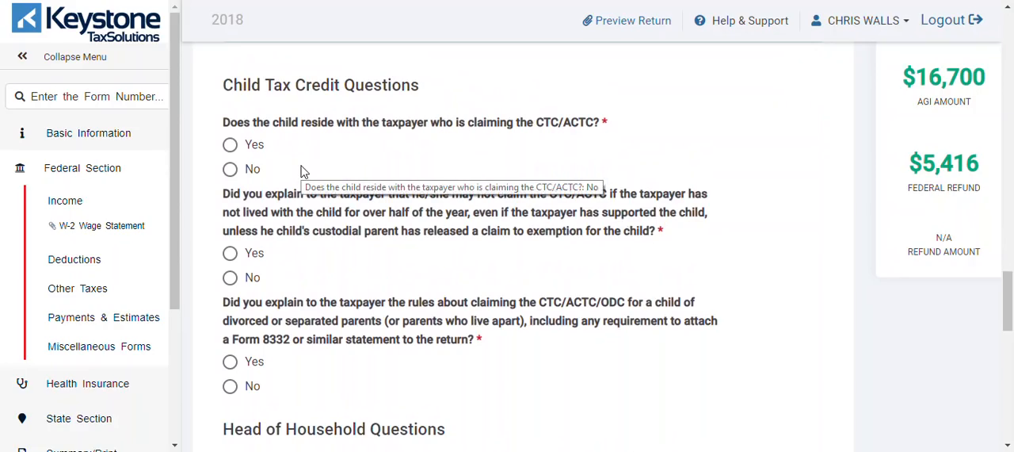
click(230, 146)
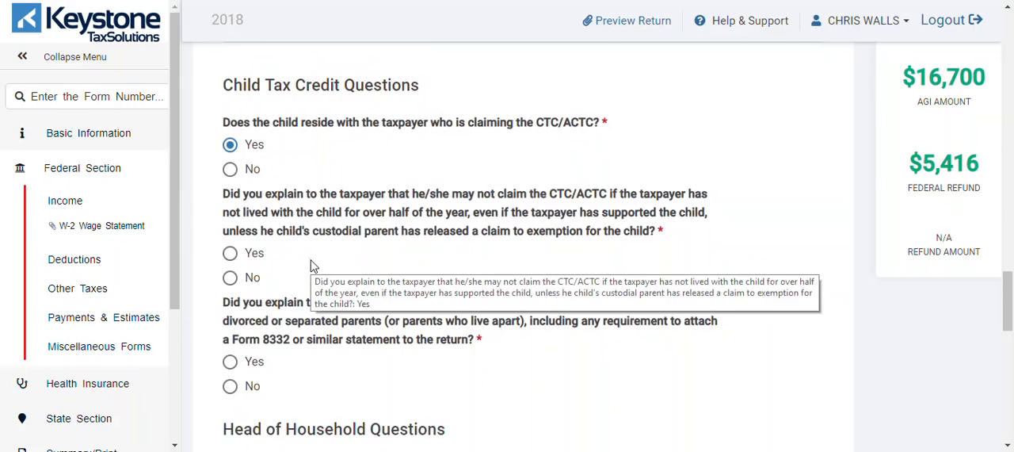
click(230, 255)
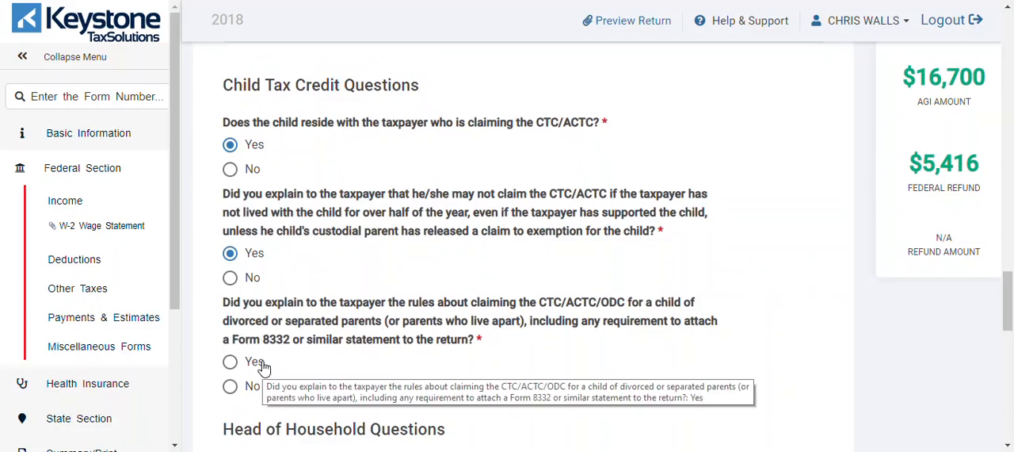
click(231, 363)
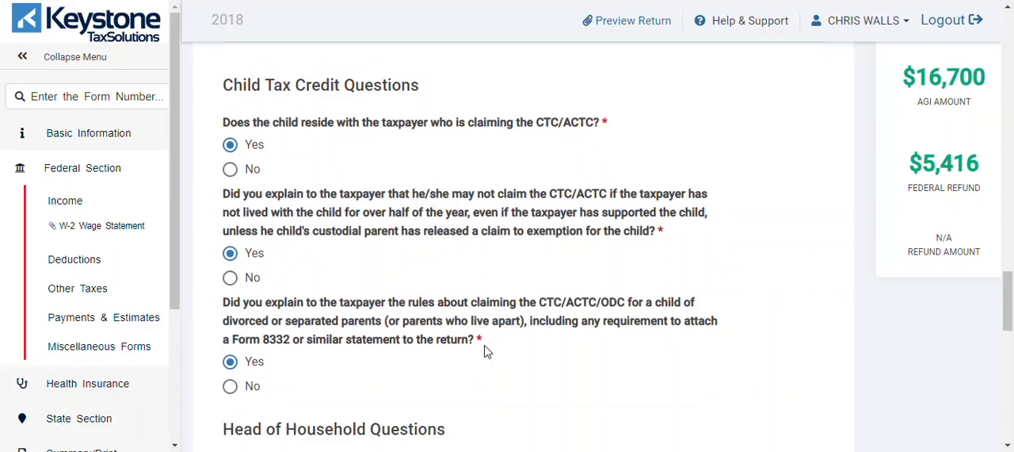
Step: Answer Yes to the Head of Household eligibility question and certify that all Form 8867 answers are true, correct and complete
scroll(1010, 284, down, 3)
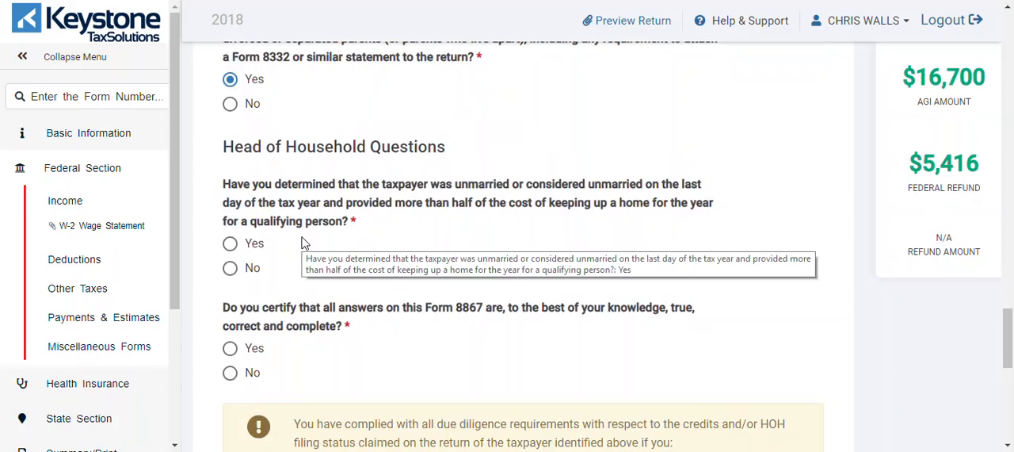
click(233, 248)
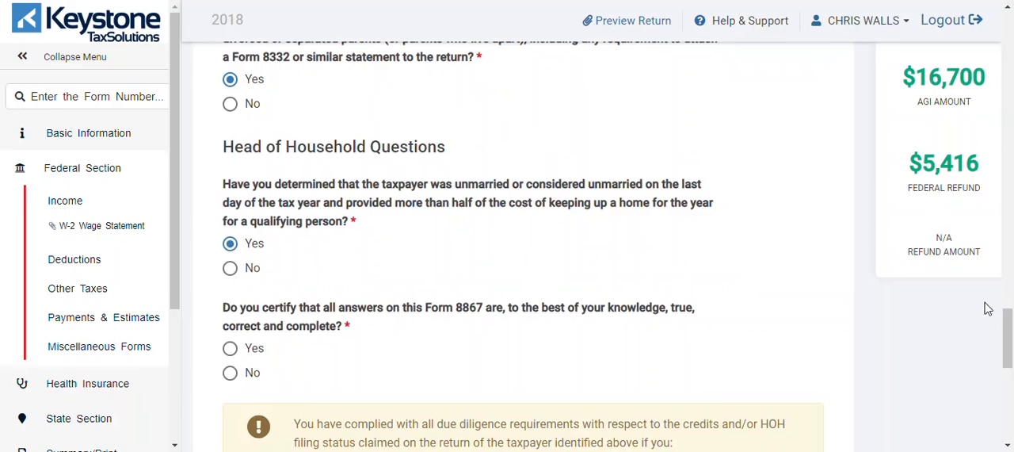
drag(1010, 327, 1009, 345)
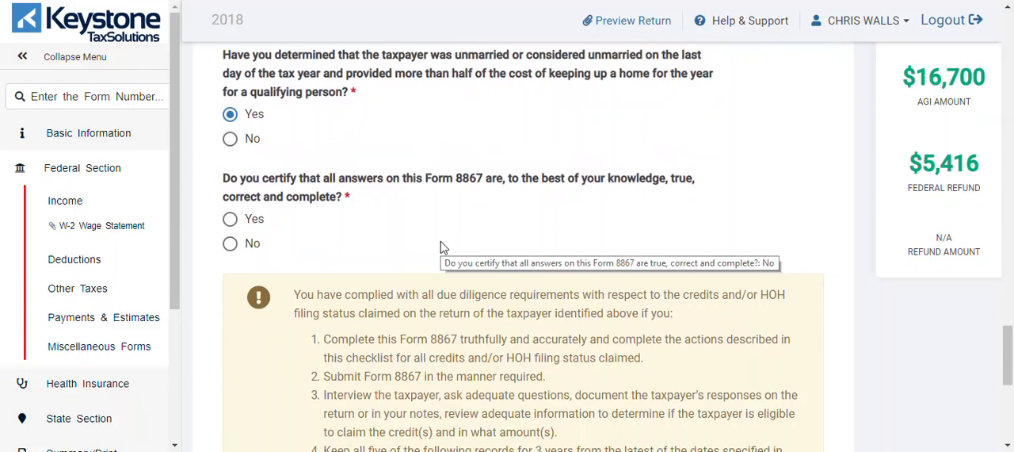
click(230, 219)
Step: Read through the due diligence compliance notice, submit the checklist and review the Form 8867 summary
drag(1009, 358, 1009, 400)
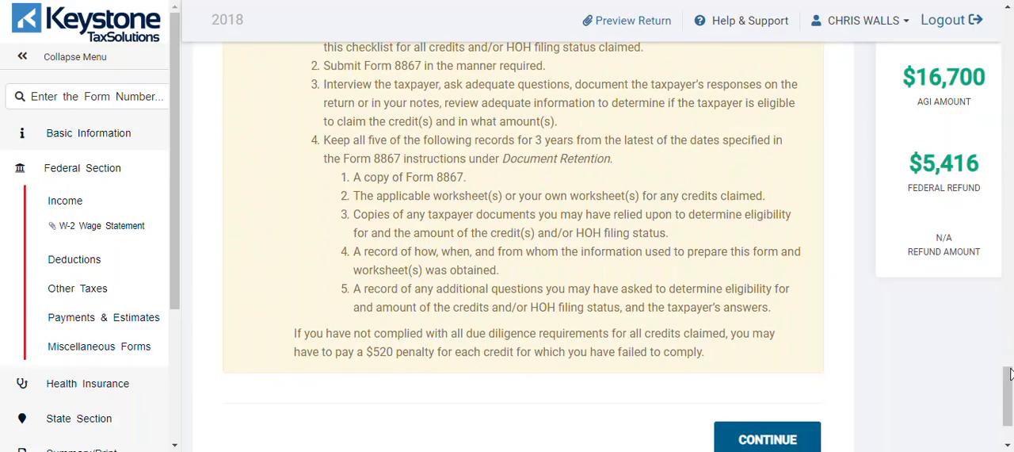
drag(1010, 389, 1004, 367)
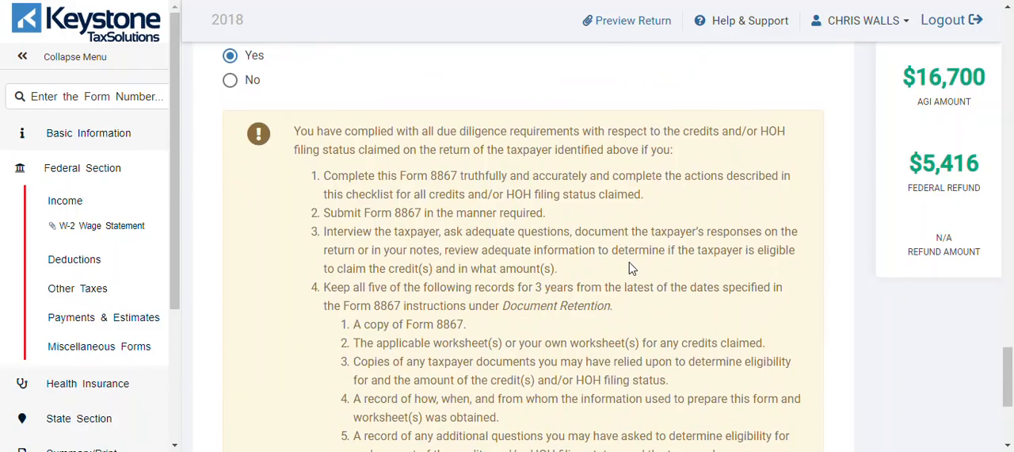
drag(1008, 394, 1010, 426)
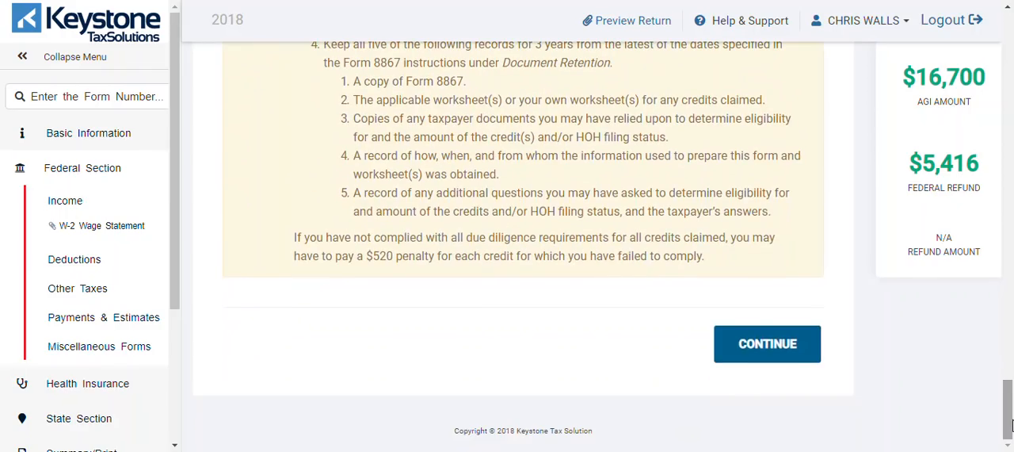
click(797, 351)
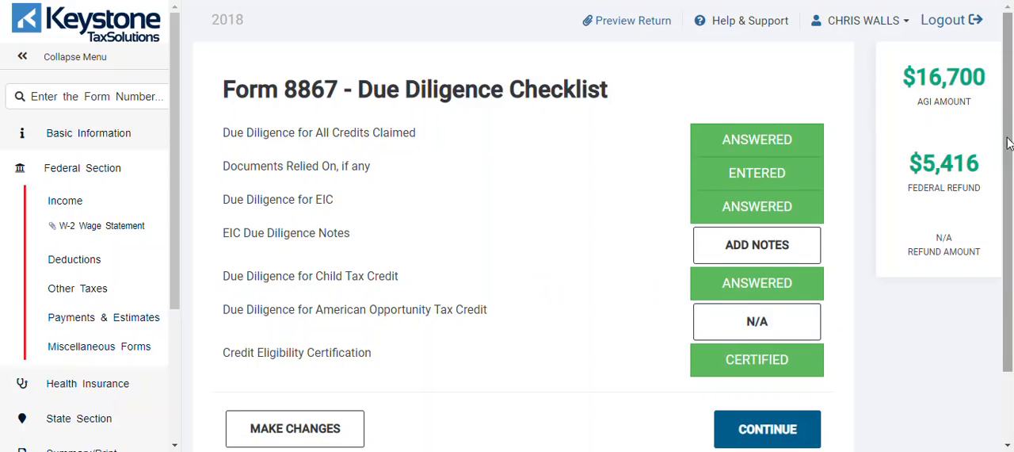
scroll(1009, 197, down, 2)
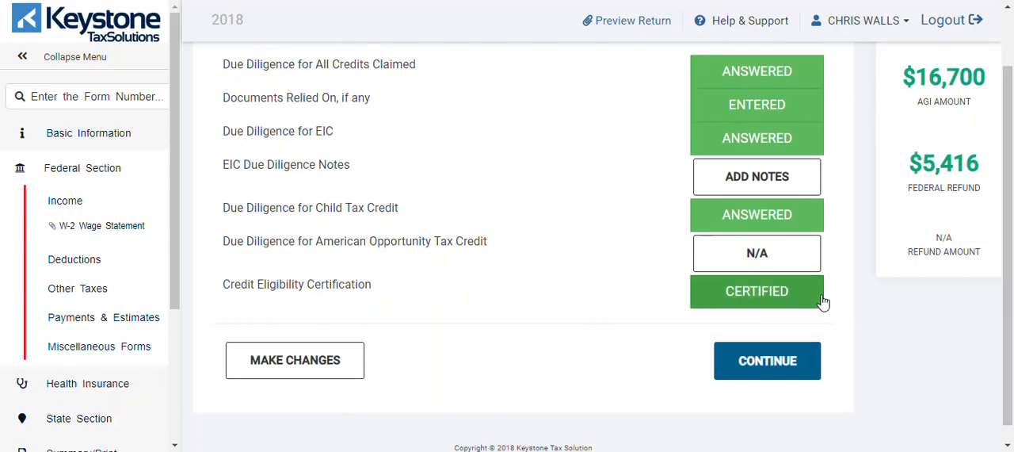
Step: Continue past the Form 8867 summary, leave the miscellaneous statement blank and proceed to the E-File page
click(780, 361)
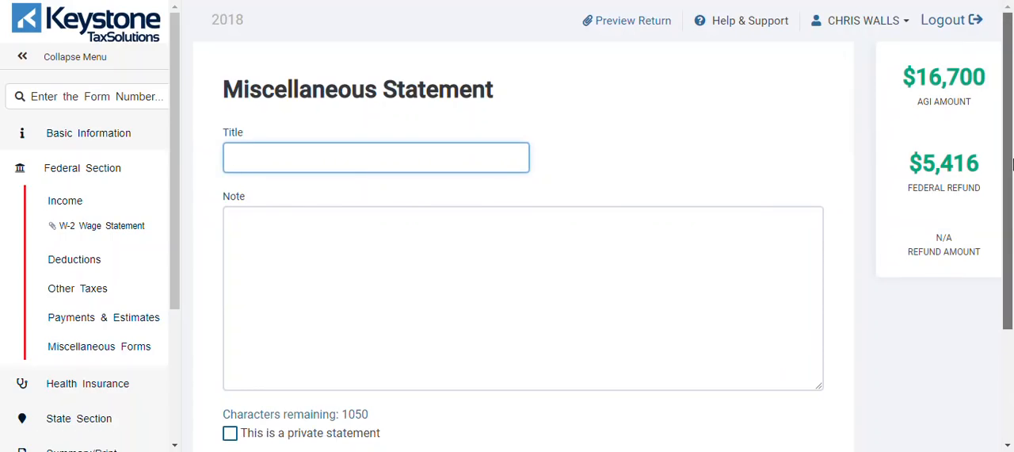
scroll(1012, 248, down, 2)
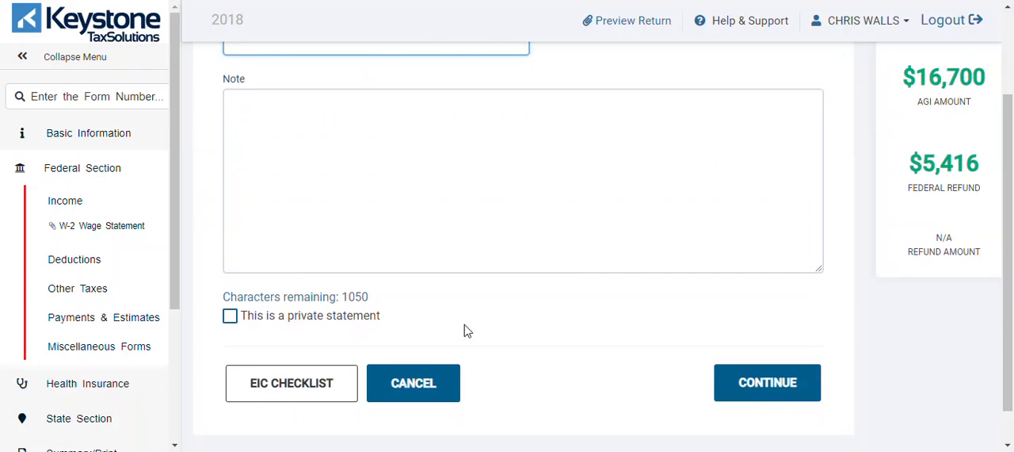
click(758, 386)
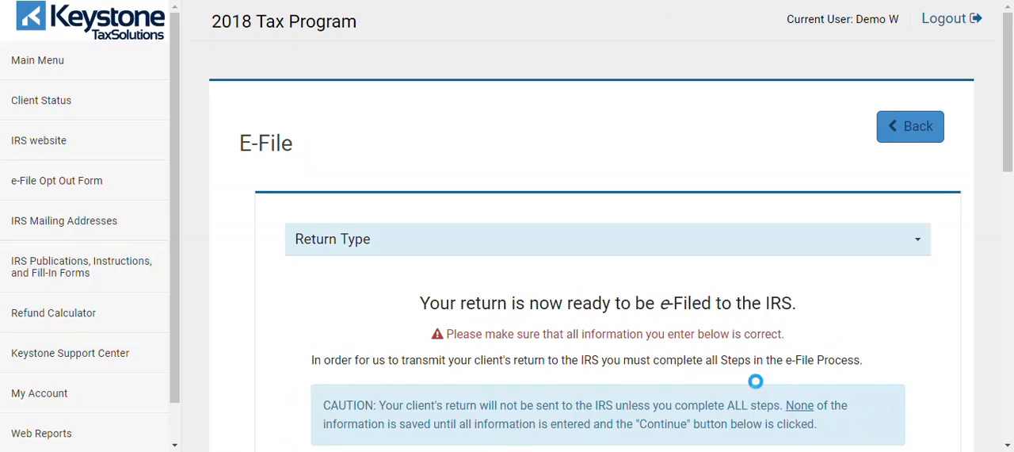
Step: Read through the e-file instructions and set the federal return type to E-file: Paper Check
drag(1011, 87, 1011, 123)
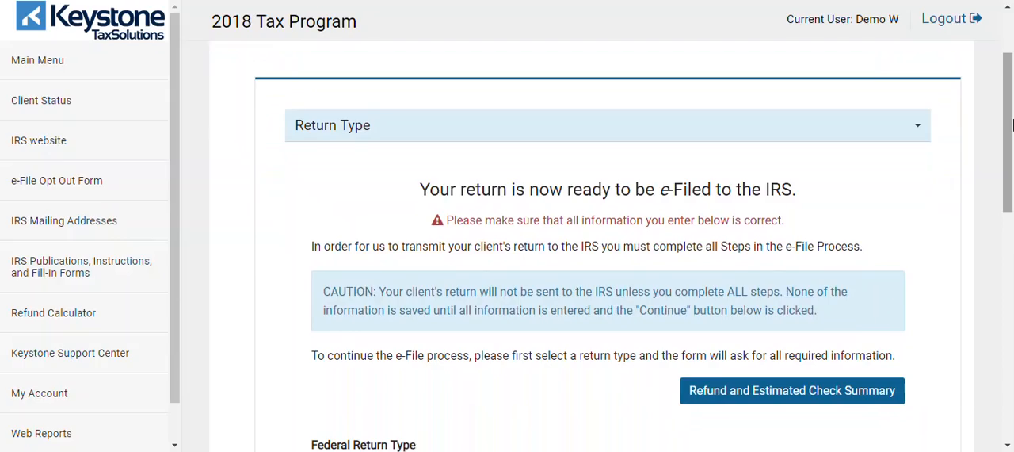
mouse_move(1013, 125)
mouse_down()
mouse_move(1012, 162)
mouse_move(1012, 124)
mouse_up()
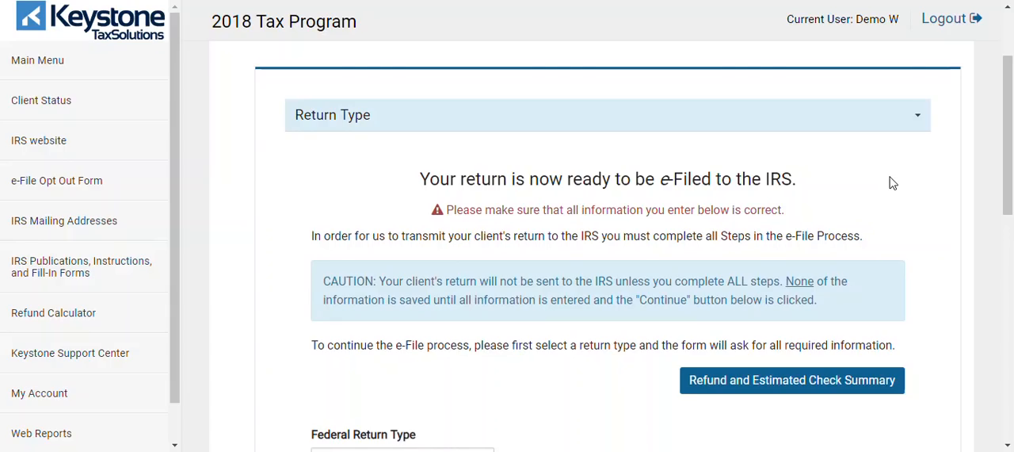
drag(1009, 131, 1012, 199)
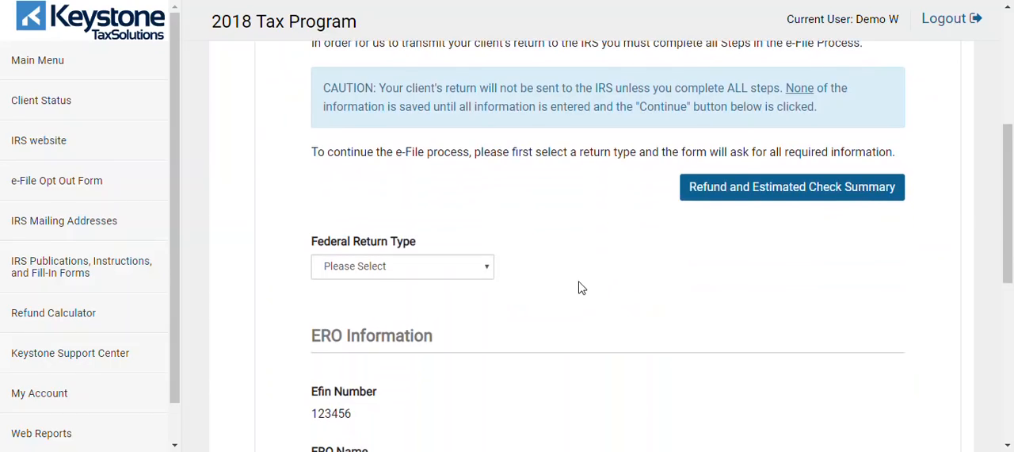
click(485, 267)
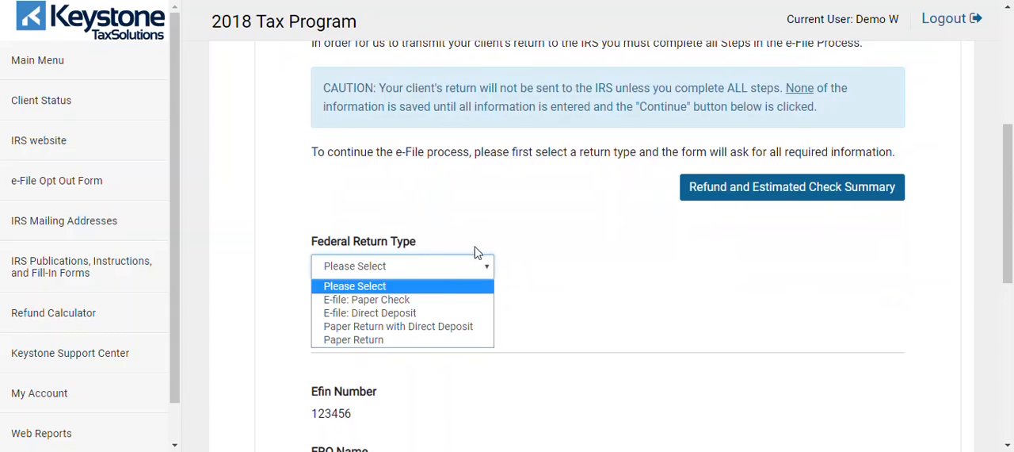
click(398, 299)
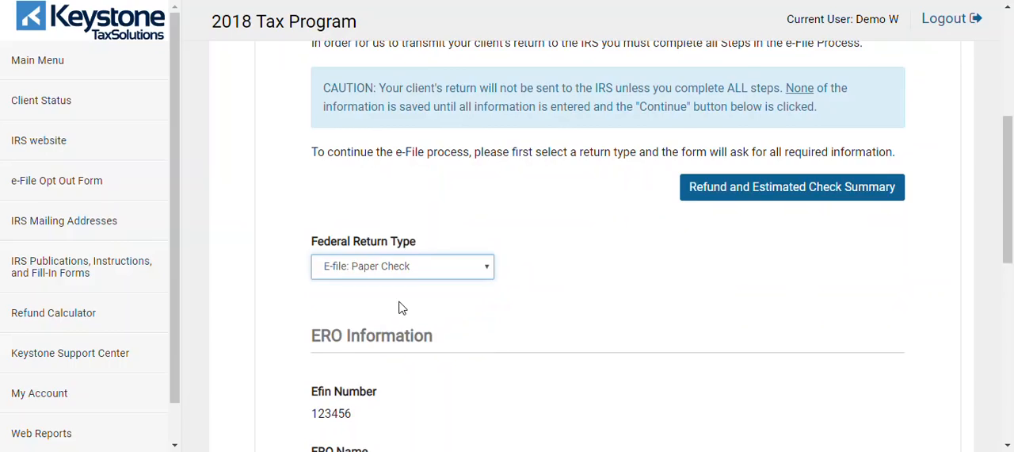
Step: Review the ERO information, leave Self Prepared unselected and continue to the tax preparation and e-file information
drag(1007, 198, 1011, 230)
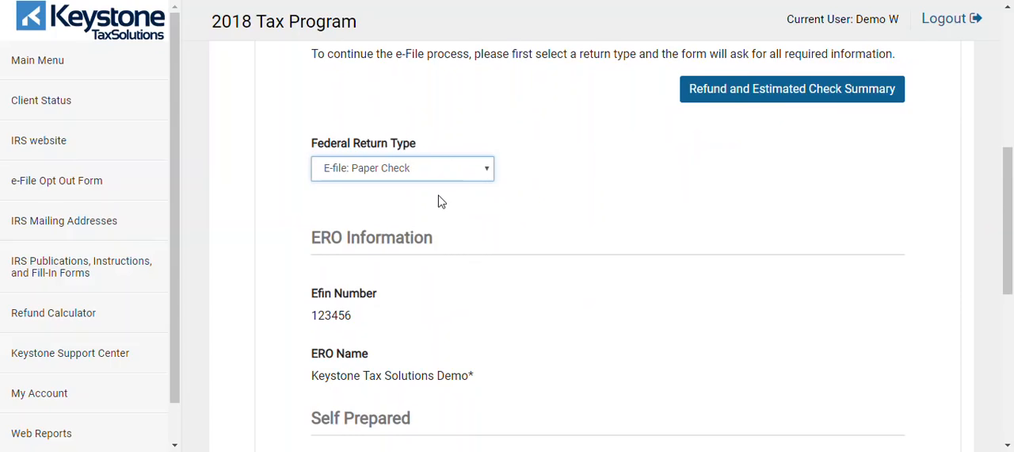
drag(1011, 201, 1010, 275)
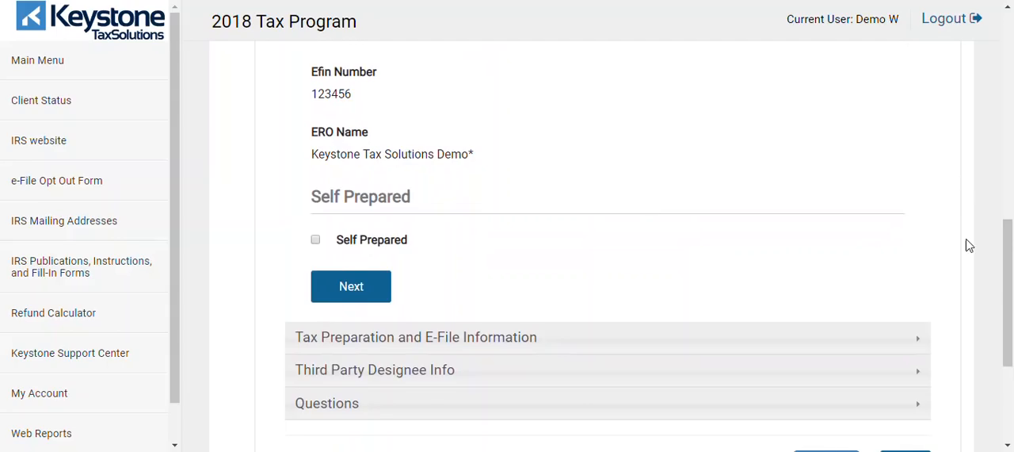
scroll(1011, 251, down, 1)
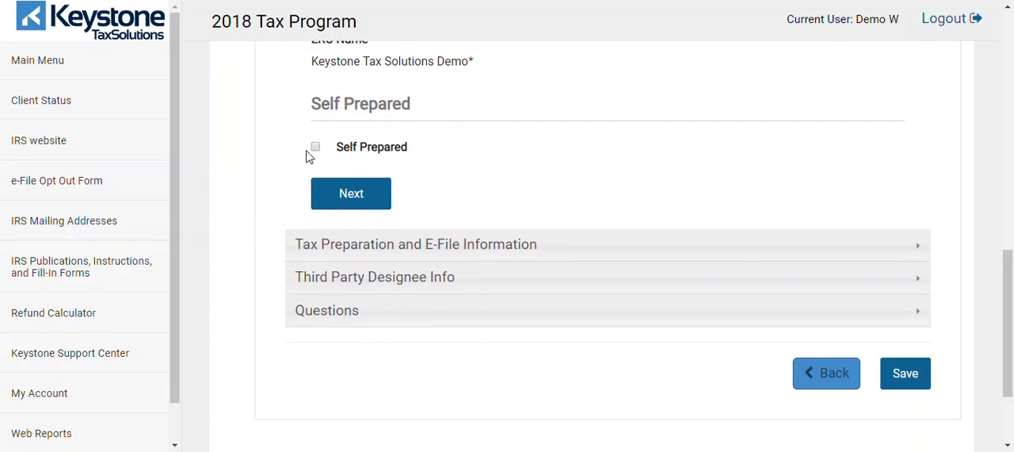
click(374, 198)
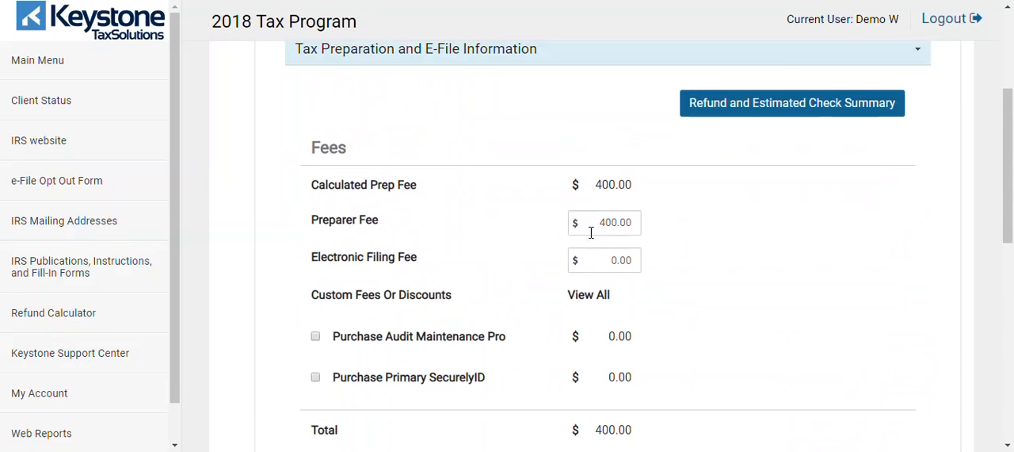
Step: Set the preparer fee to 500 and clear the electronic filing fee
click(621, 222)
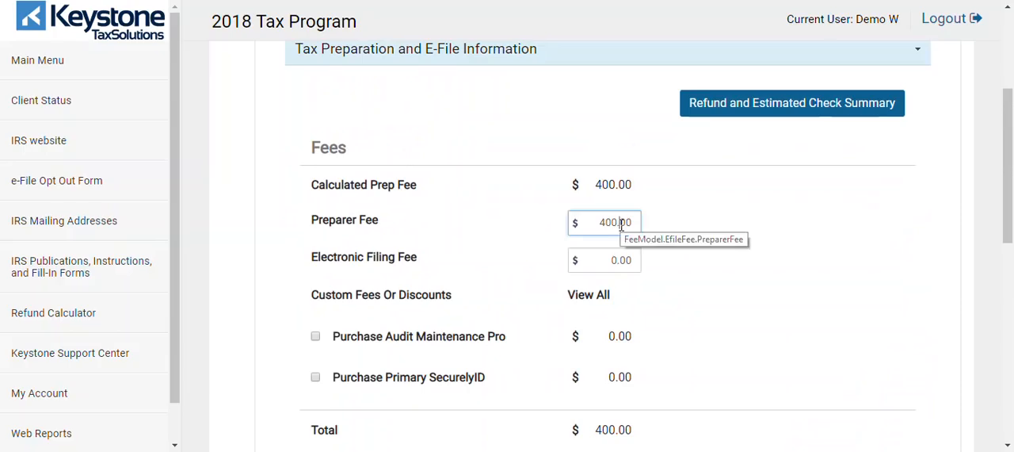
key(BackSpace)
key(BackSpace)
key(BackSpace)
key(BackSpace)
key(BackSpace)
key(BackSpace)
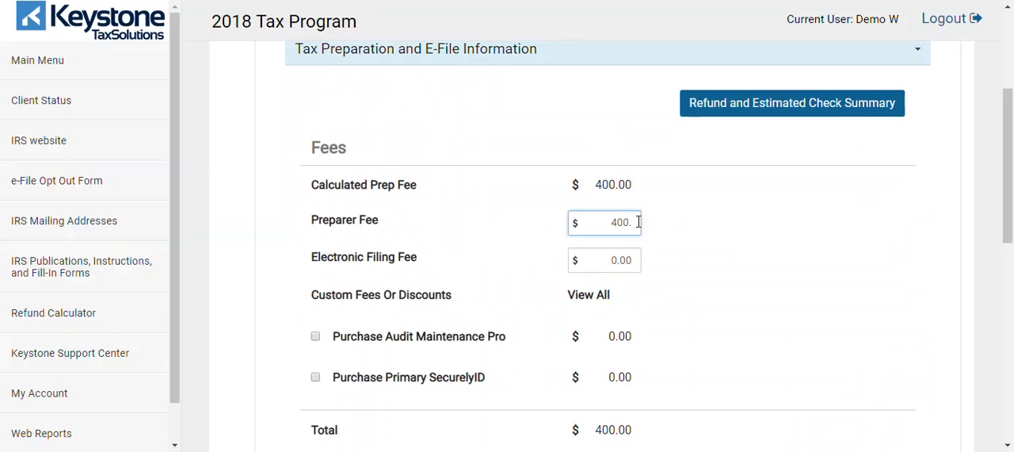
key(Tab)
key(Tab)
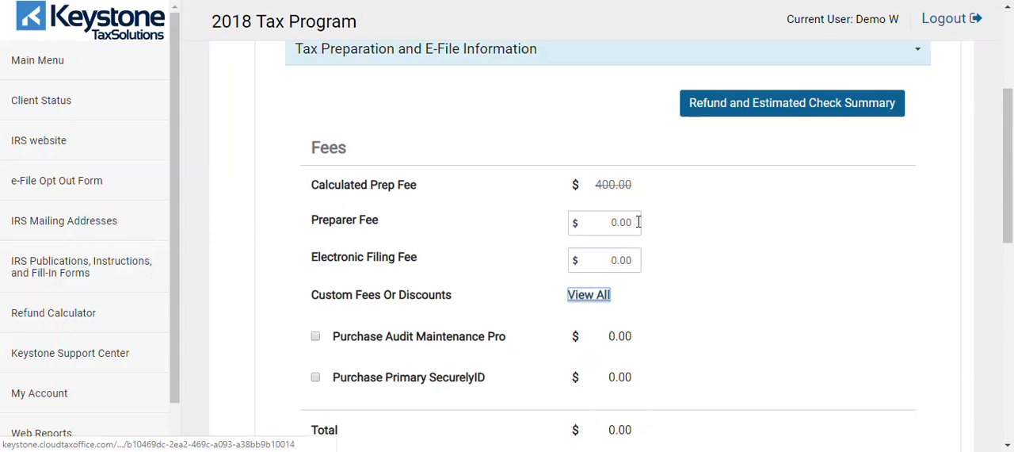
click(629, 222)
text(500)
key(Tab)
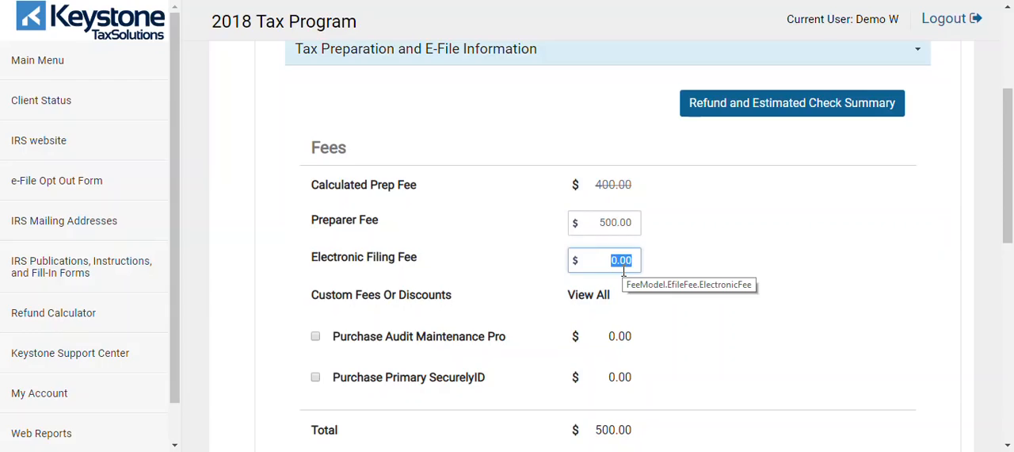
key(BackSpace)
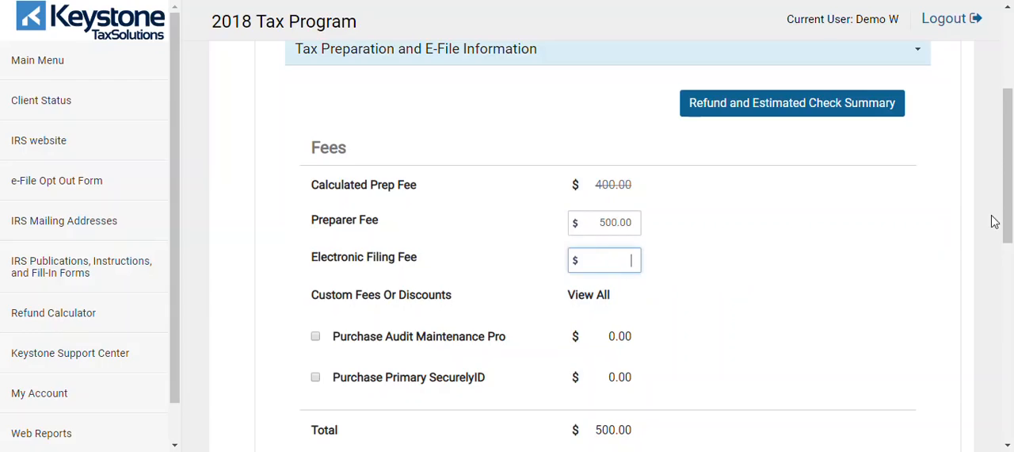
Step: Try adding the Audit Maintenance Pro and Primary SecurelyID purchases to the fees, and remove both again
drag(1011, 201, 1012, 236)
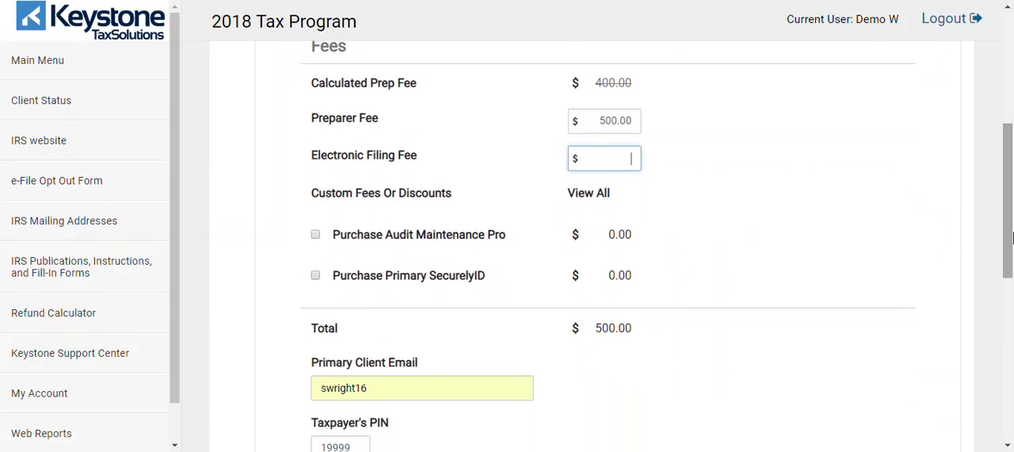
click(315, 235)
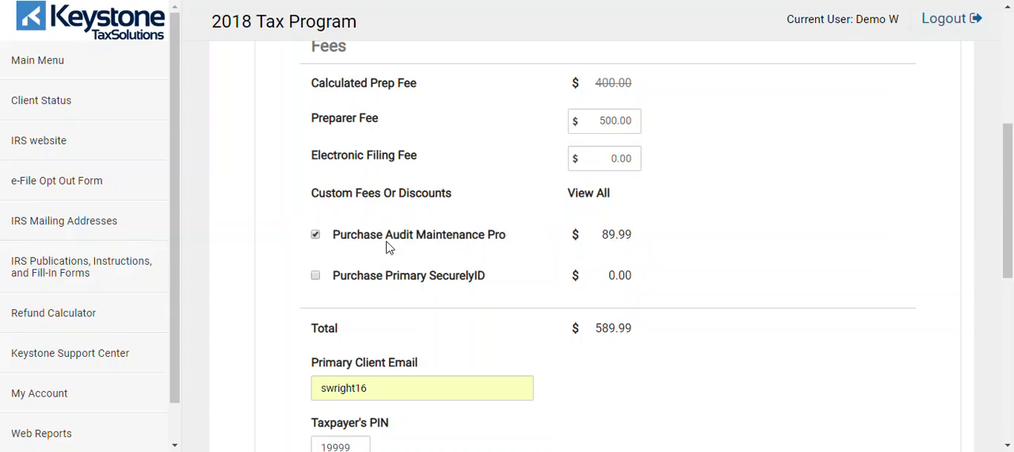
click(316, 277)
click(316, 276)
click(316, 235)
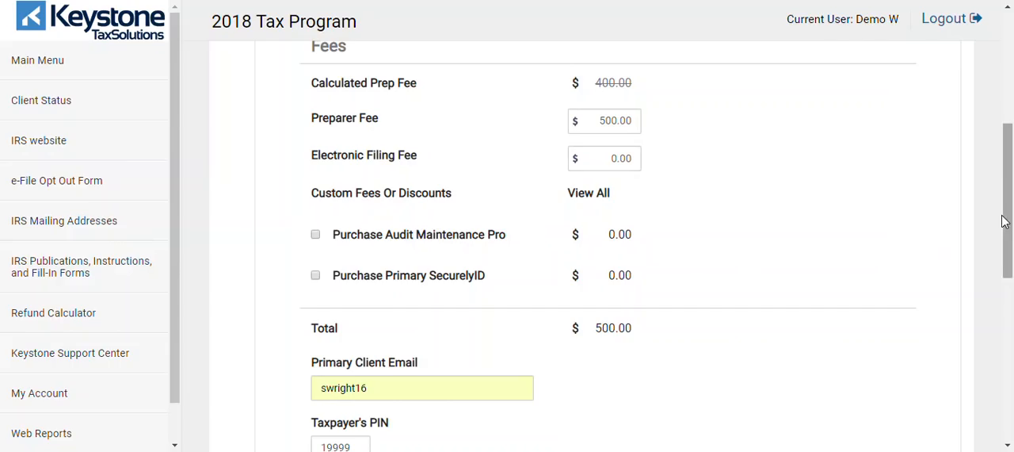
Step: Complete the primary client's email address with its domain, keep the prefilled PINs and continue to the third party designee section
drag(1009, 210, 1011, 260)
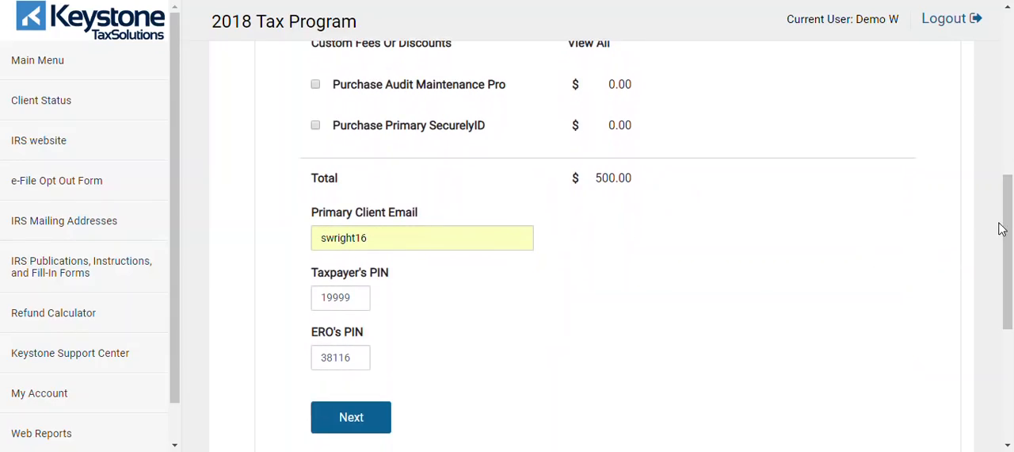
drag(1010, 214, 1000, 199)
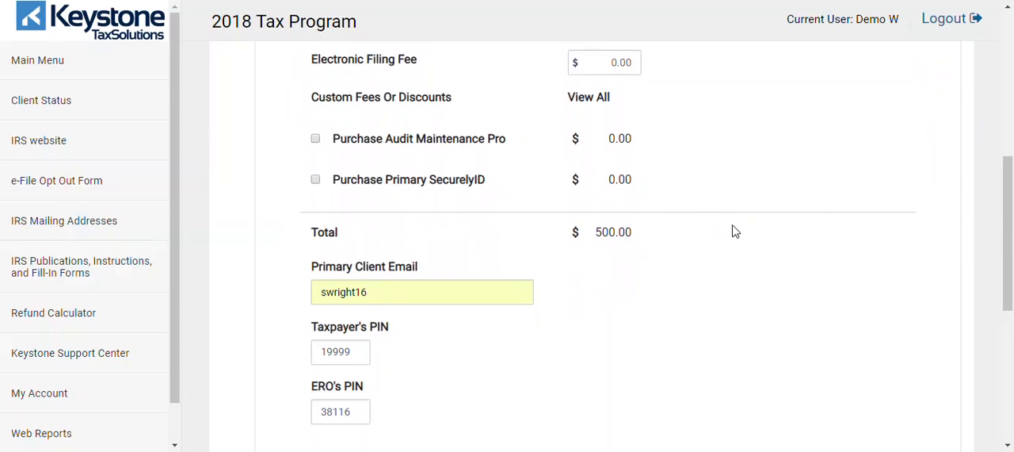
drag(1006, 206, 1006, 226)
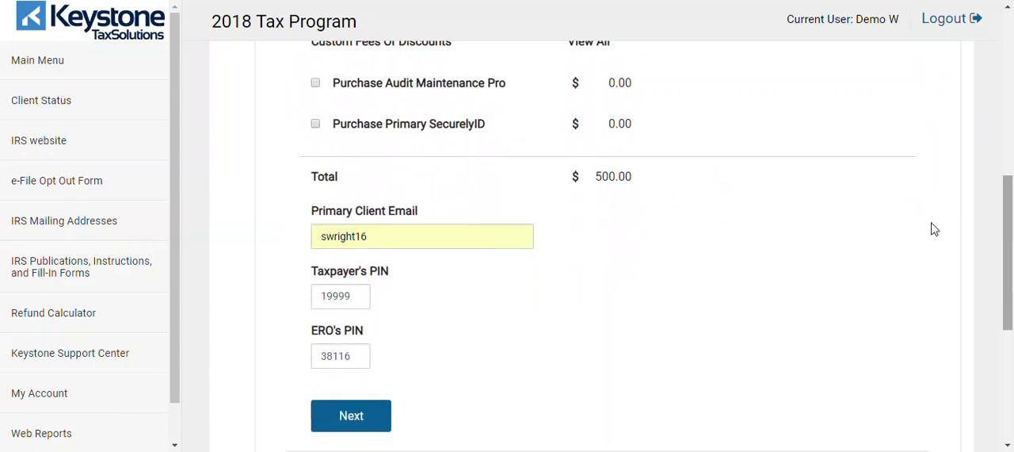
click(490, 240)
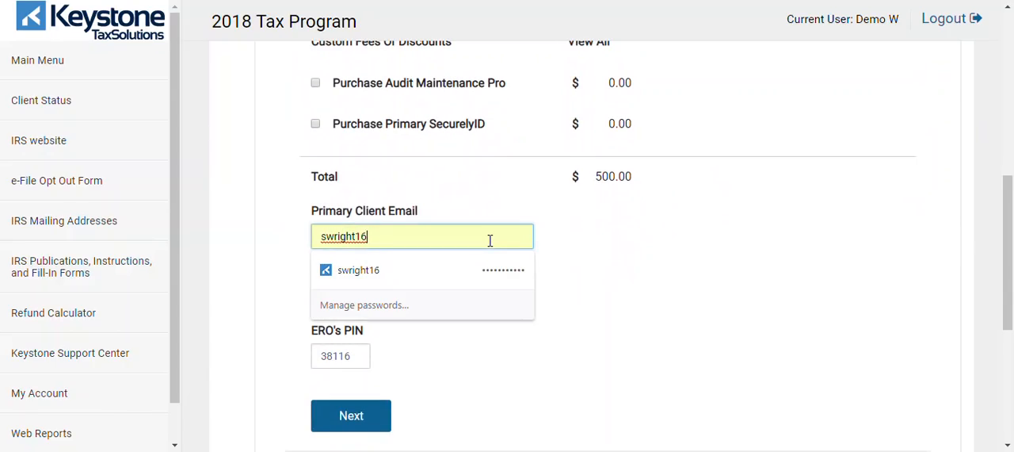
text(@YAHOO.COM)
click(607, 267)
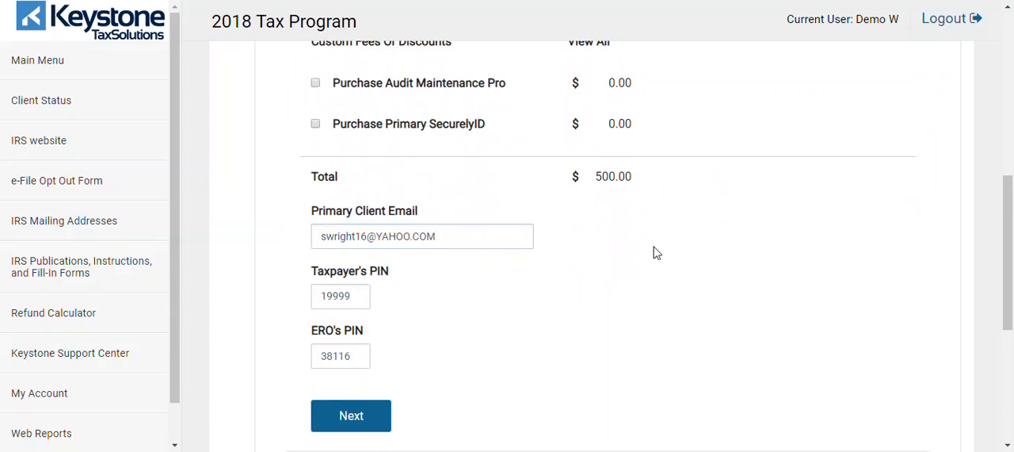
drag(1008, 215, 995, 262)
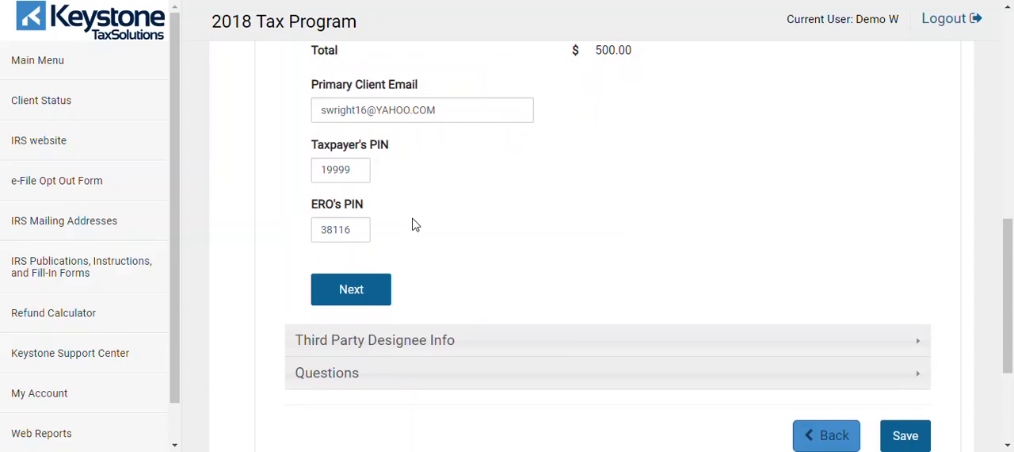
click(362, 290)
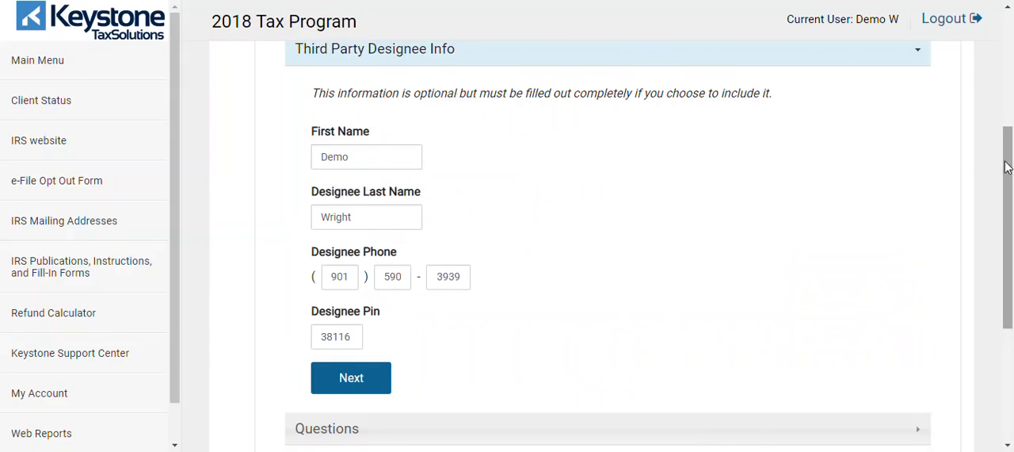
Step: Keep the prefilled third party designee details and answer Yes to verifying both the client information and the identification
drag(1009, 169, 1011, 224)
click(358, 255)
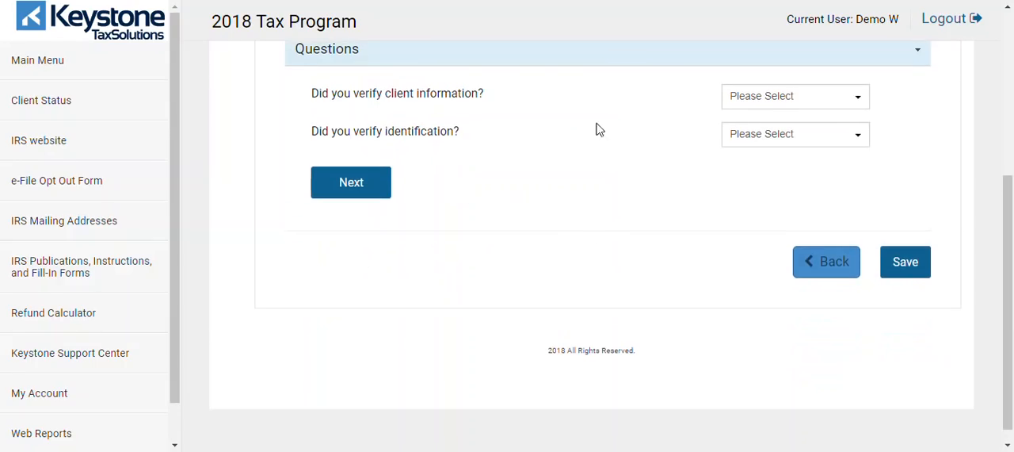
click(750, 96)
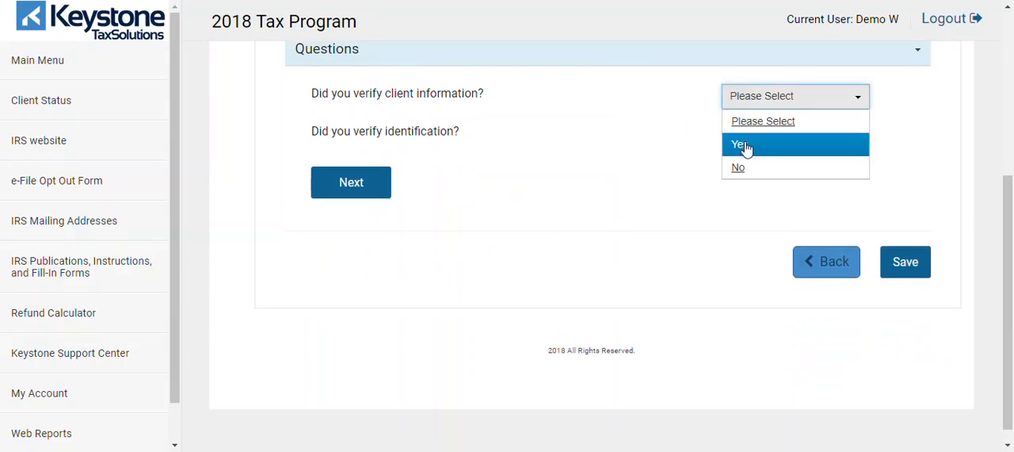
click(745, 144)
click(745, 140)
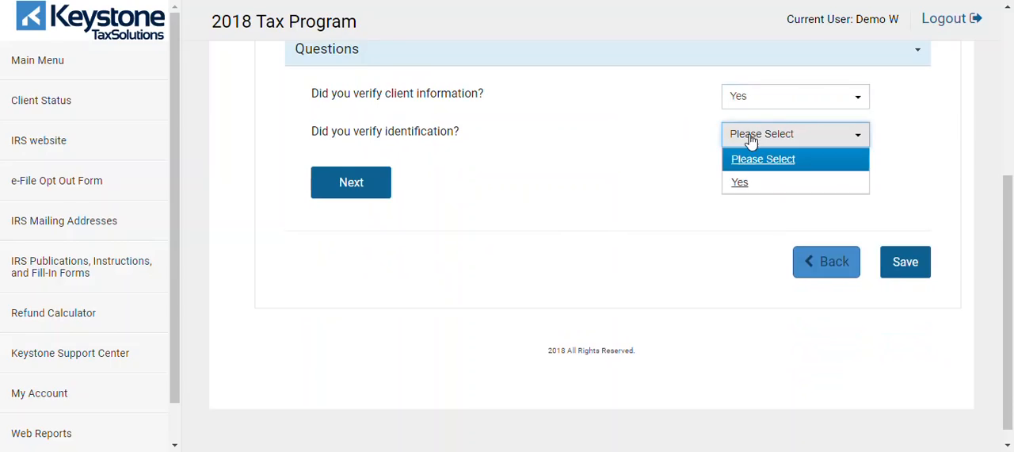
click(743, 183)
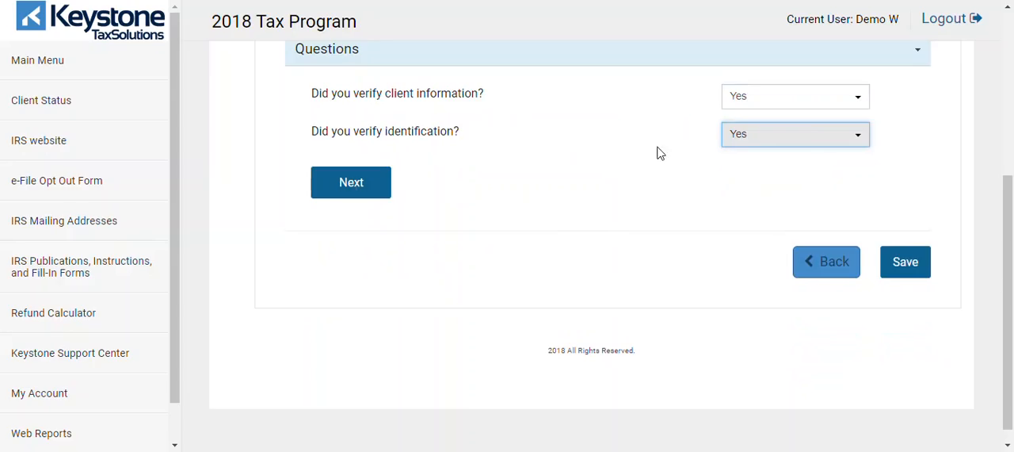
Step: Finish the verification questions, save the e-file information and dismiss the browser's offer to save the password
drag(1006, 277, 996, 227)
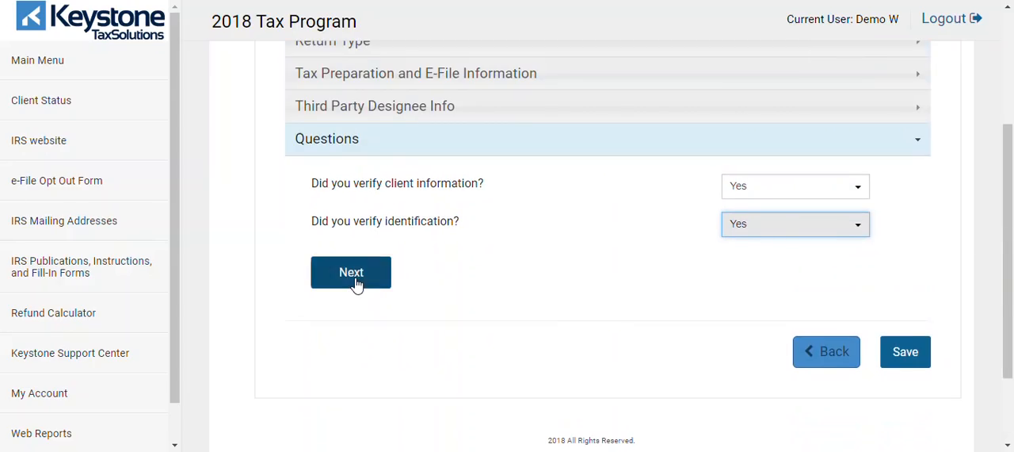
click(356, 279)
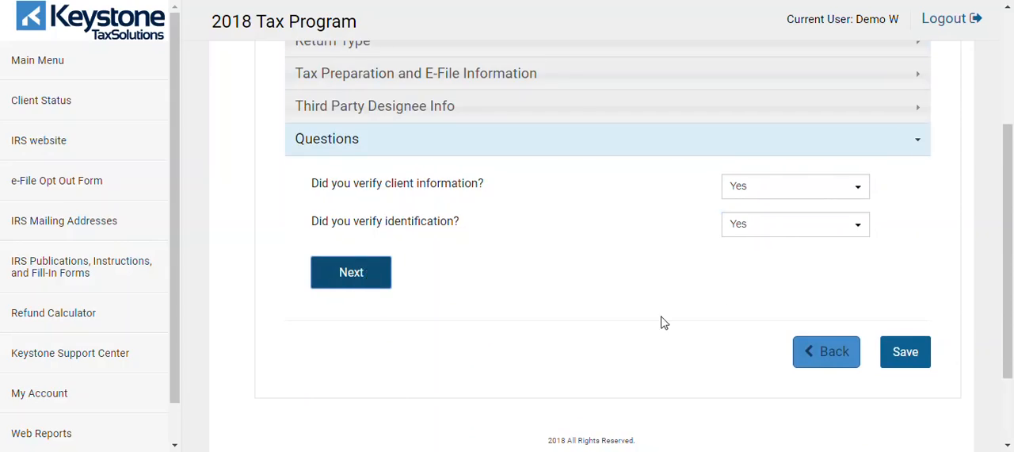
click(905, 353)
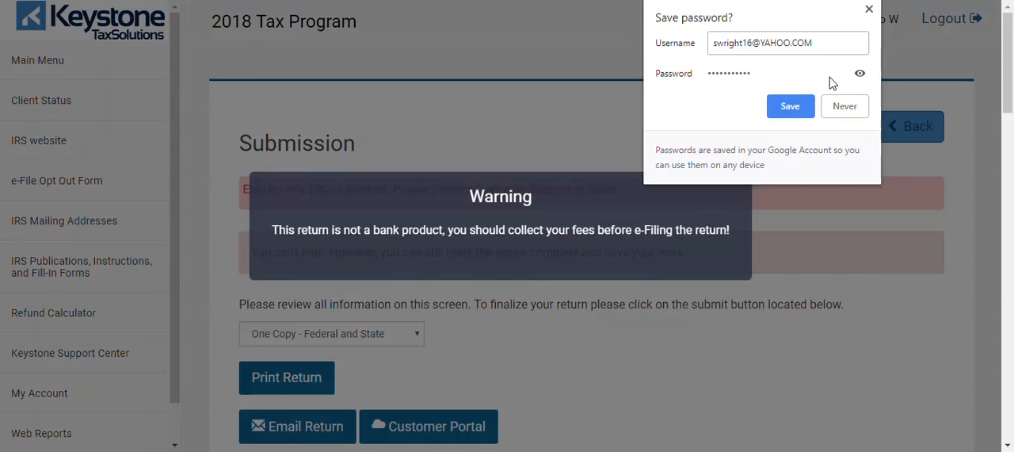
click(869, 10)
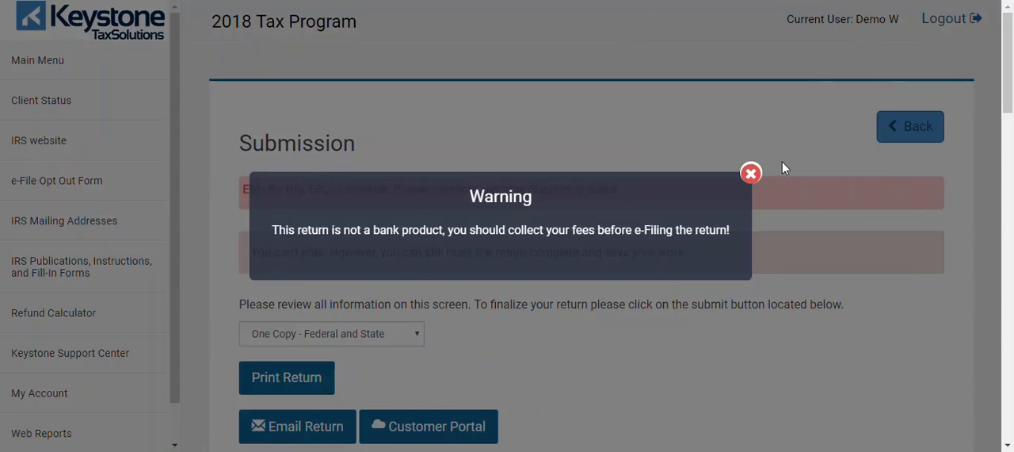
Step: Dismiss the fee collection warning and select Signature Documents as the set of return documents to print
click(750, 176)
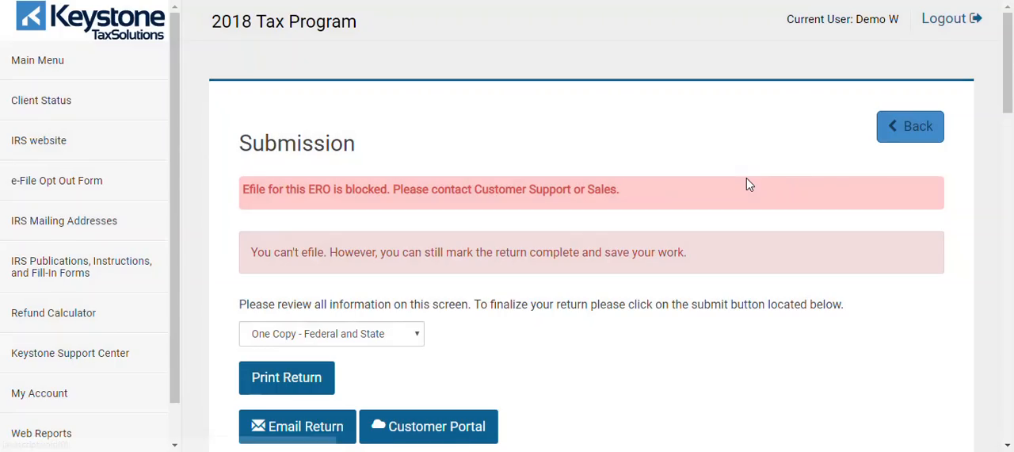
scroll(1010, 85, down, 1)
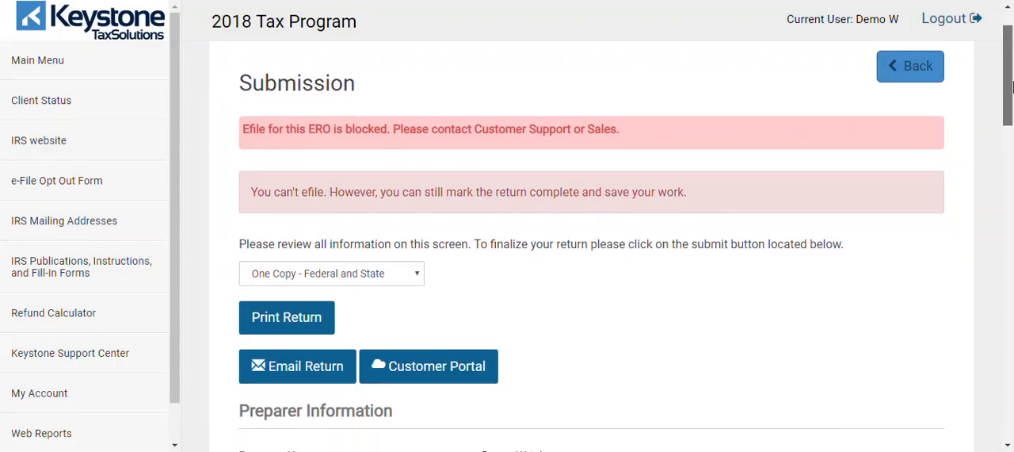
drag(1012, 87, 1012, 121)
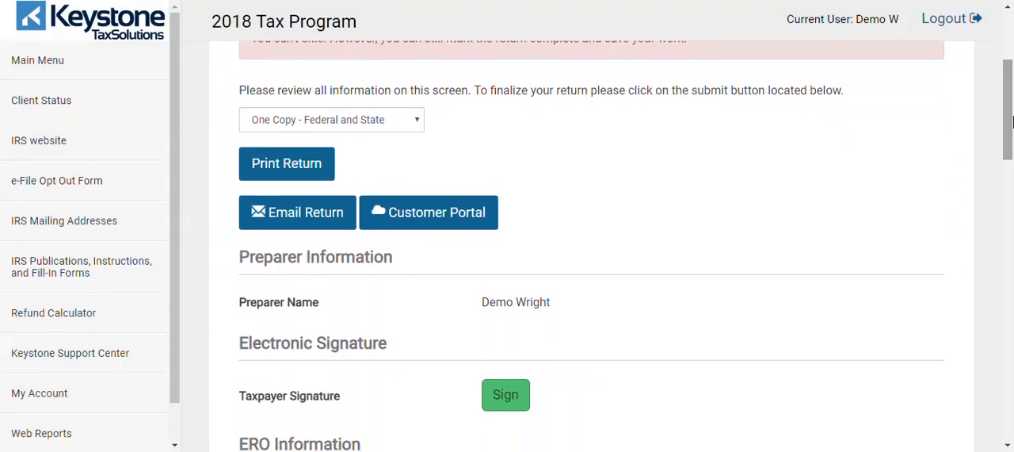
click(368, 127)
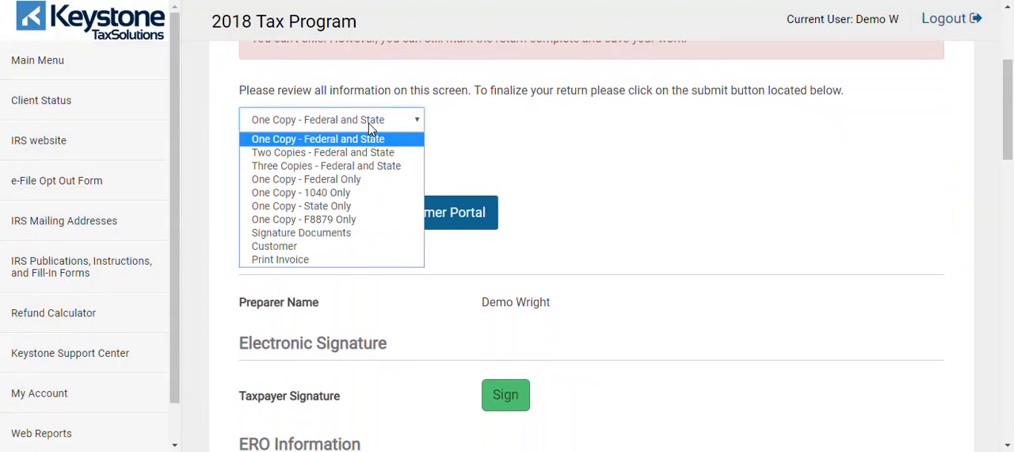
click(342, 232)
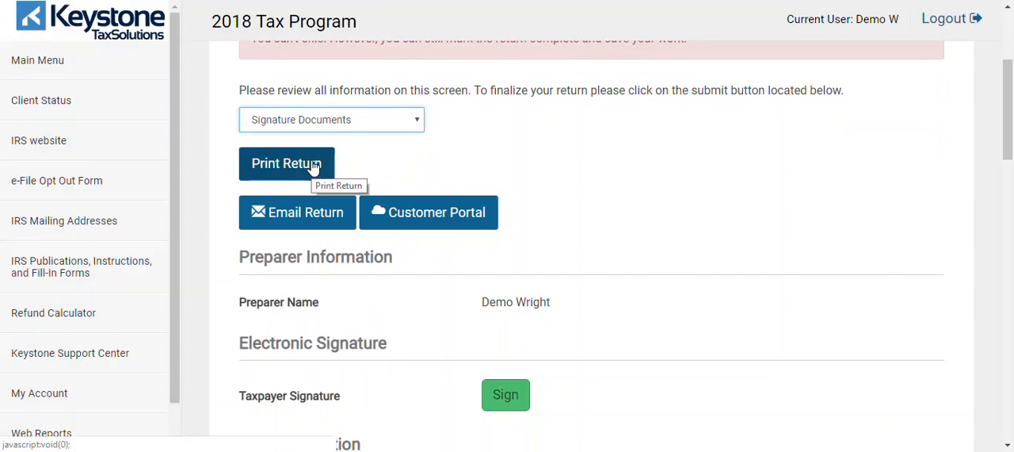
Step: Review the prefilled email form for sending the return, cancel it without sending and dismiss the fee warning
click(294, 219)
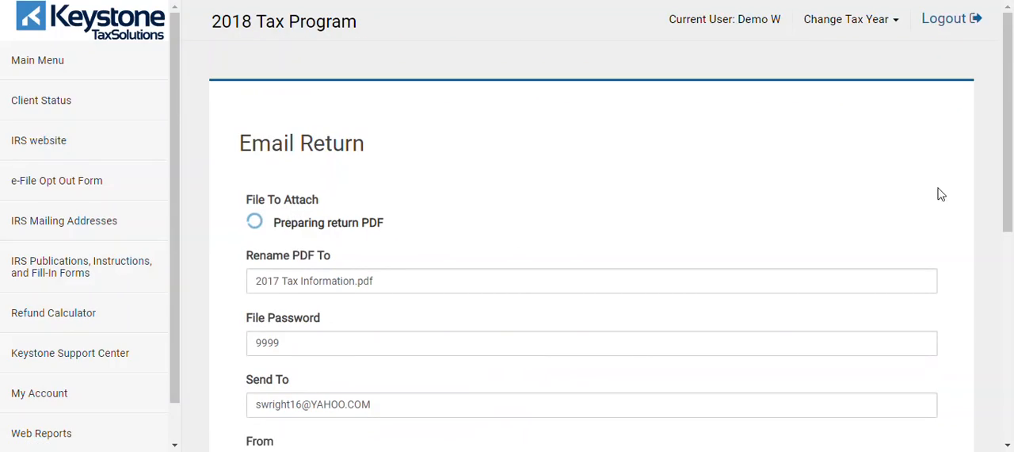
drag(1011, 130, 1011, 341)
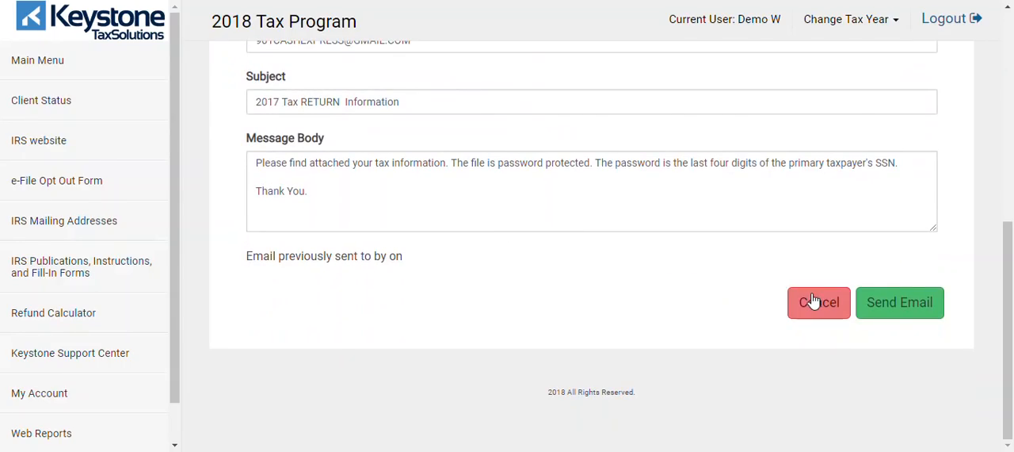
click(814, 307)
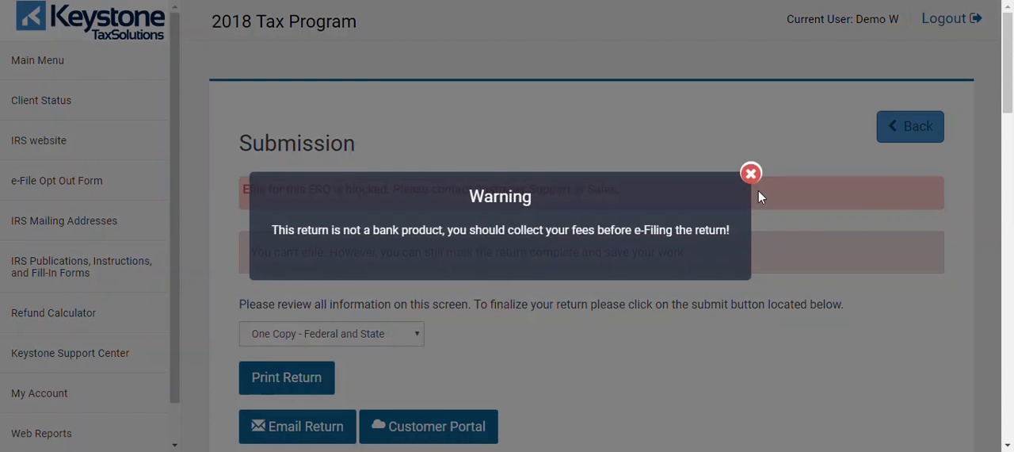
click(750, 174)
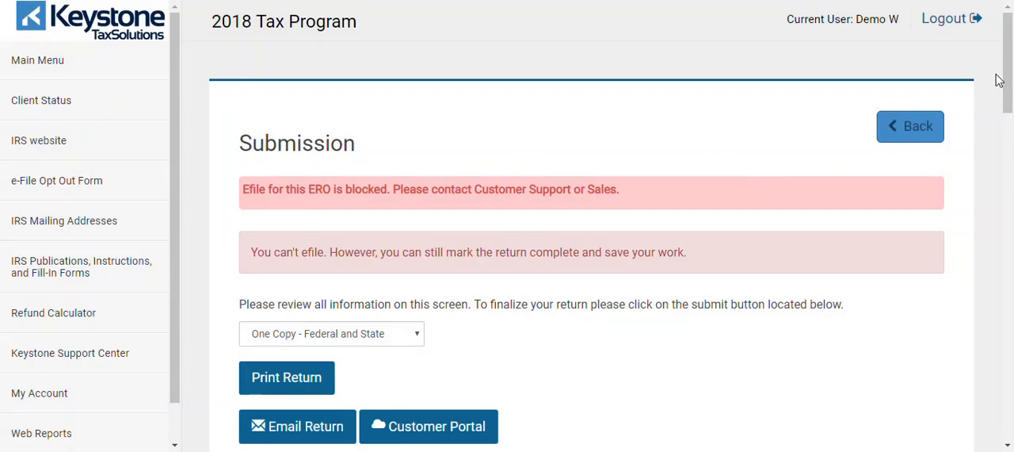
Step: Draw and save the taxpayer's electronic signature for the return, and dismiss the fee collection warning
drag(1010, 81, 1010, 175)
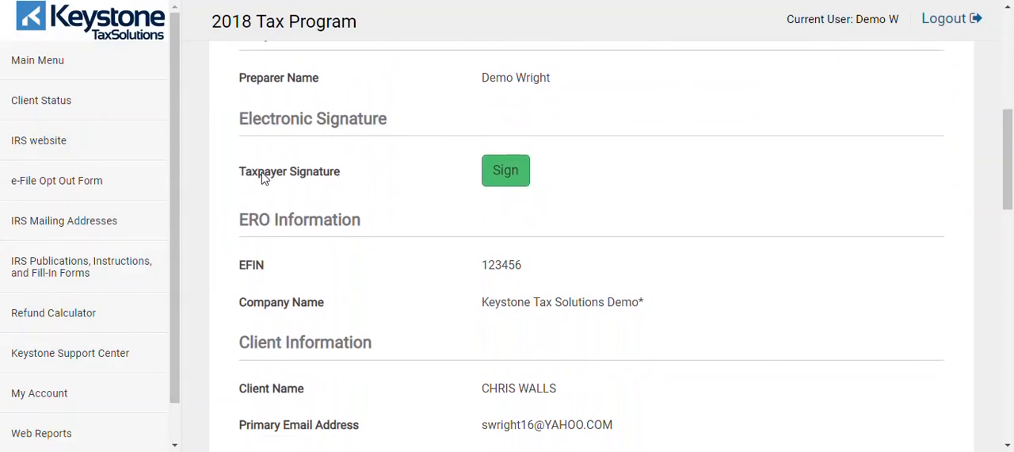
click(519, 181)
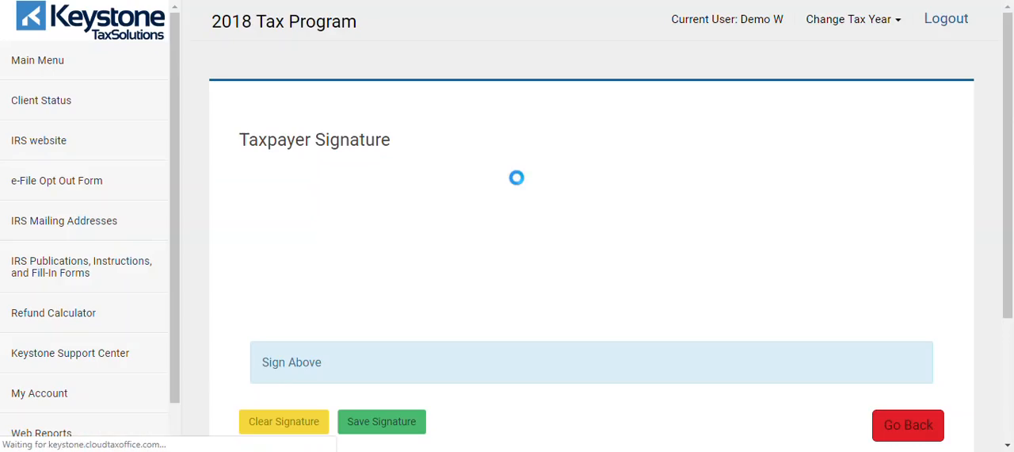
mouse_move(288, 301)
mouse_down()
mouse_move(407, 249)
mouse_move(330, 328)
mouse_up()
drag(436, 247, 708, 289)
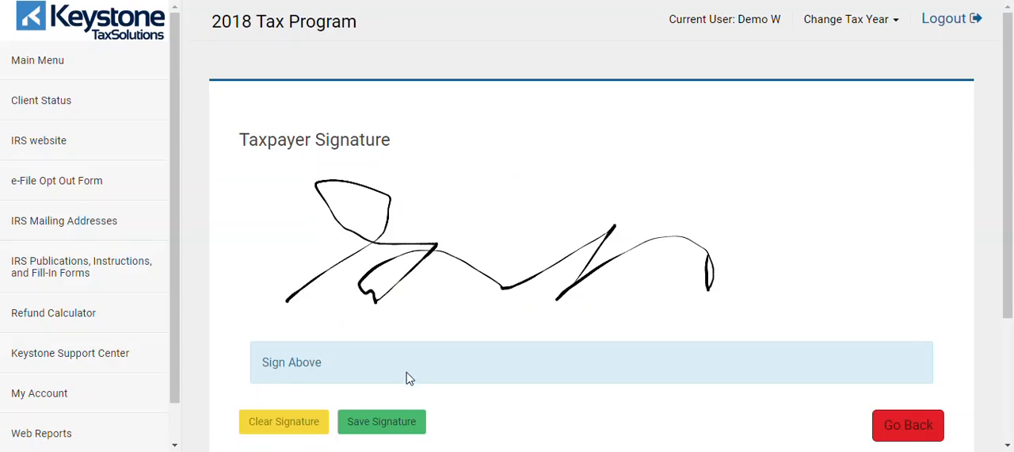
click(398, 429)
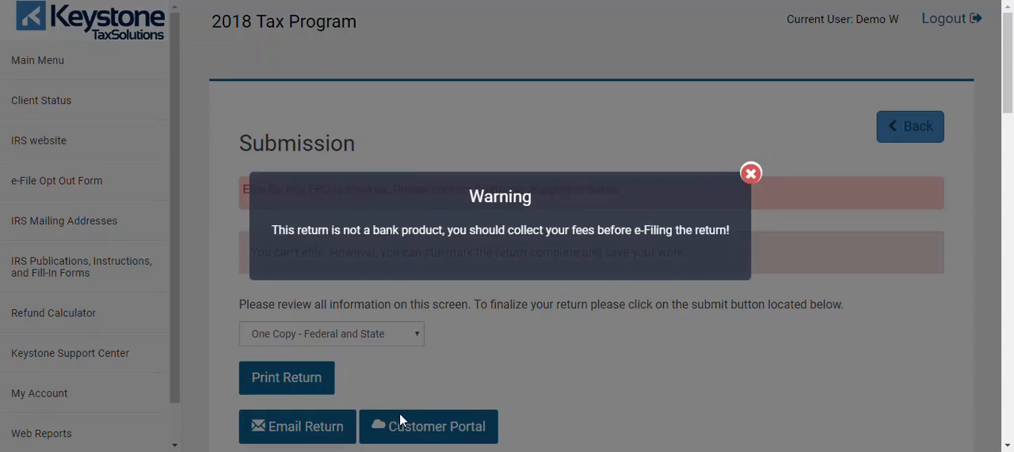
click(754, 175)
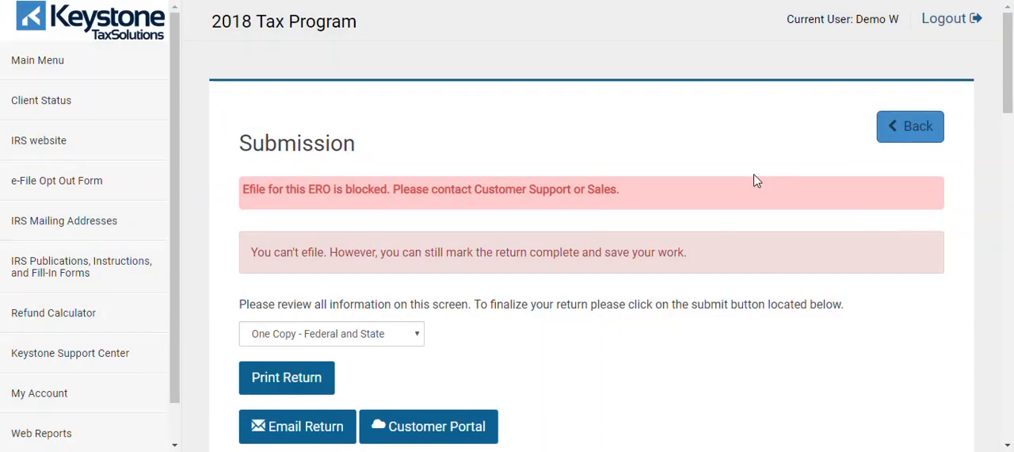
Step: Review the submission's client, refund and fee details, and tag the return as Completed
drag(1010, 46, 1012, 139)
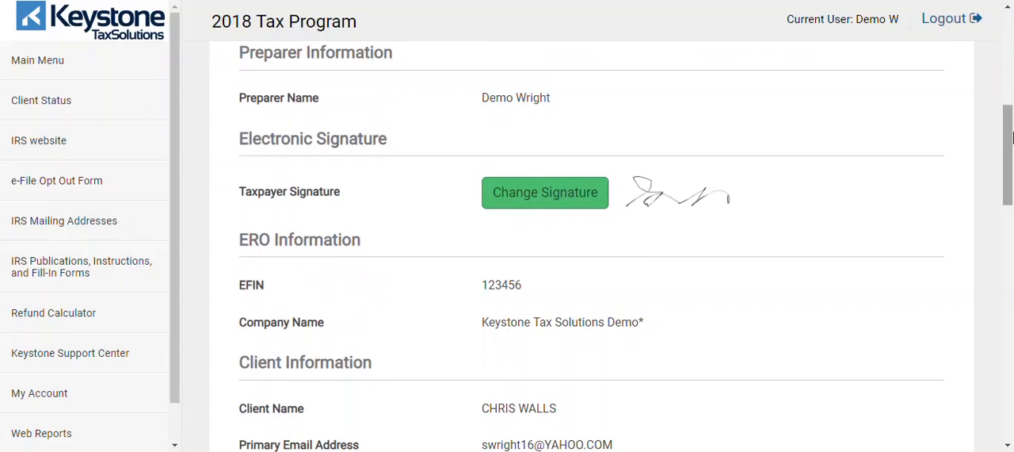
drag(1012, 138, 1012, 283)
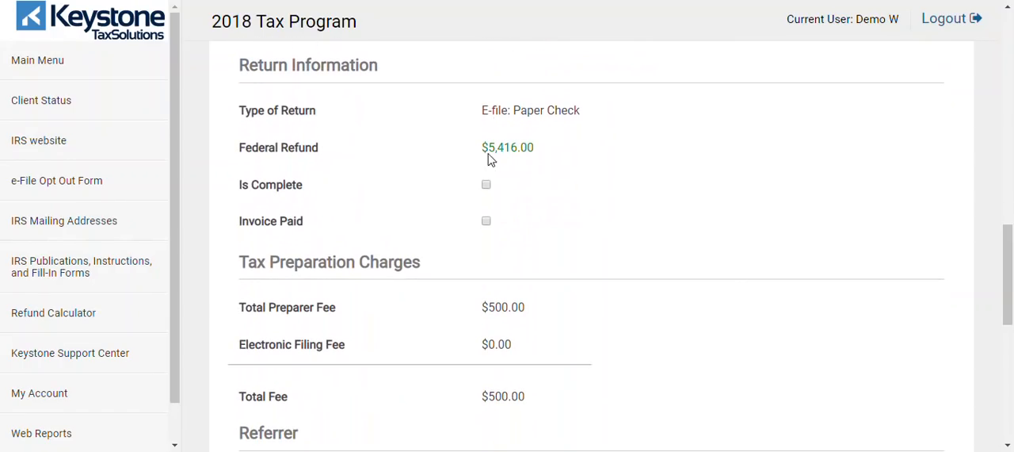
drag(1005, 290, 1006, 385)
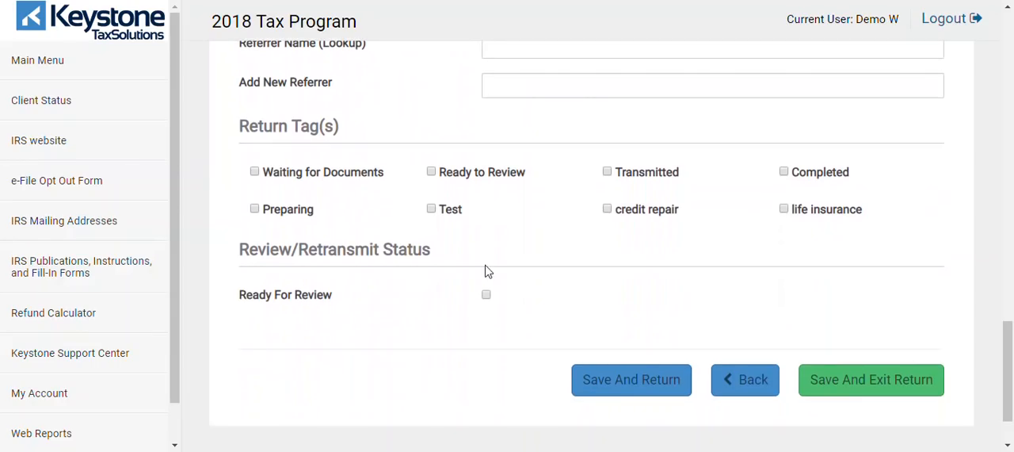
click(783, 174)
Step: Mark the return as Ready For Review, then save and exit it
scroll(1011, 343, down, 2)
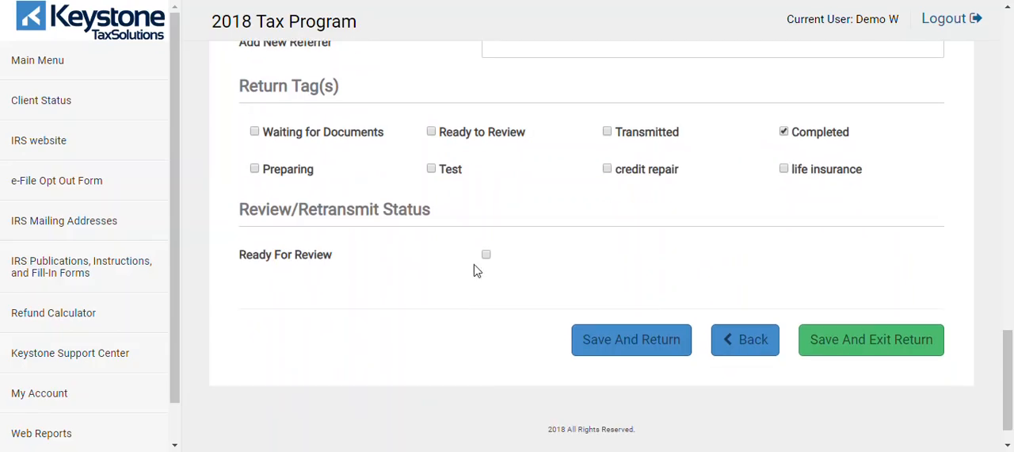
click(486, 256)
click(832, 347)
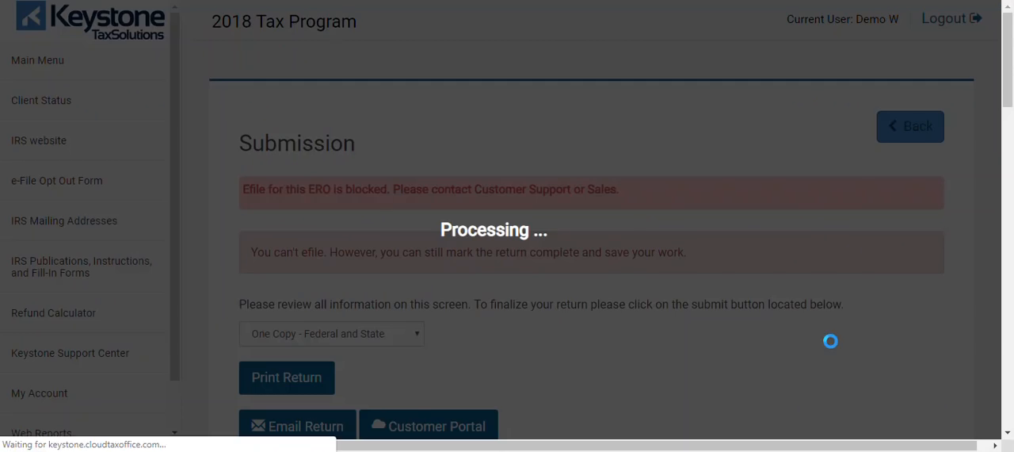